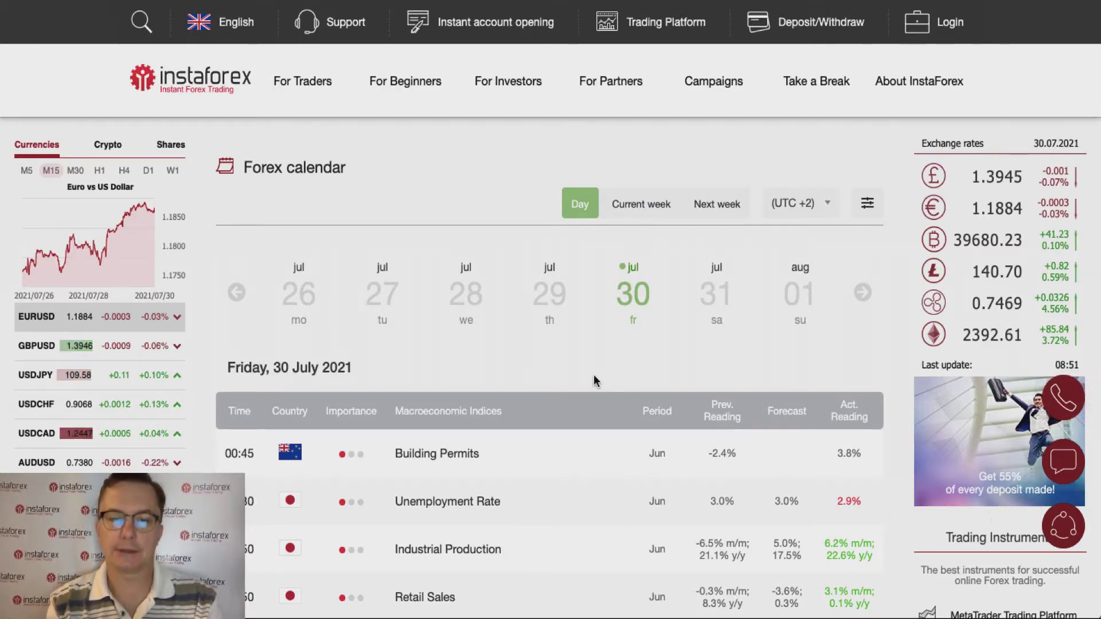
After reviewing the page, load the USDJPY chart by entering USDJPY as the symbol.
scroll(594, 378, "down", 5)
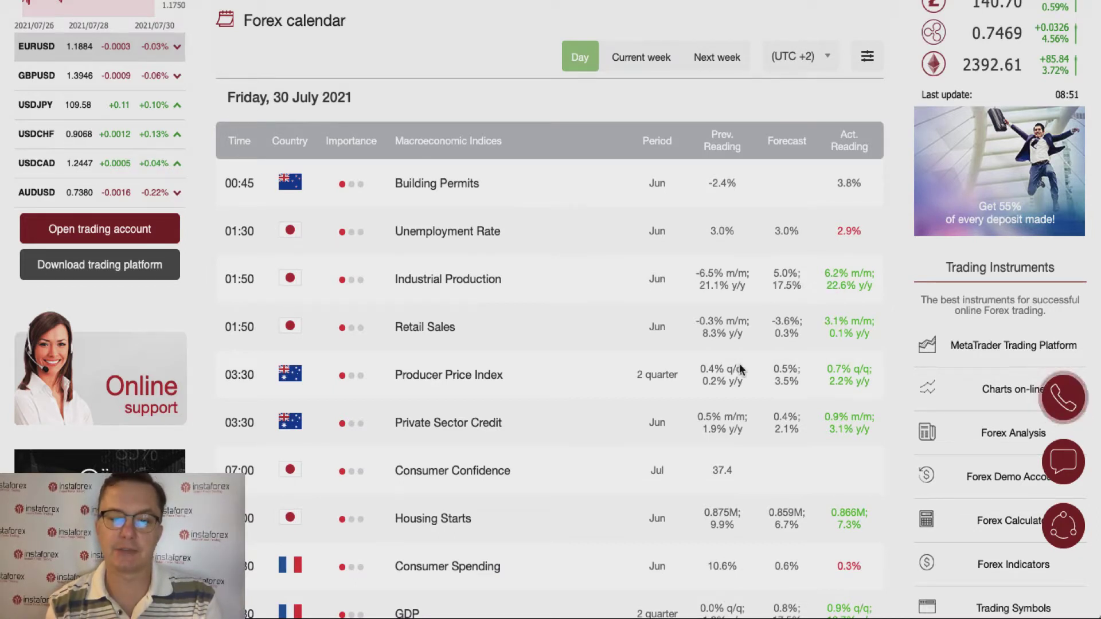
scroll(721, 487, "down", 1)
scroll(721, 488, "down", 1)
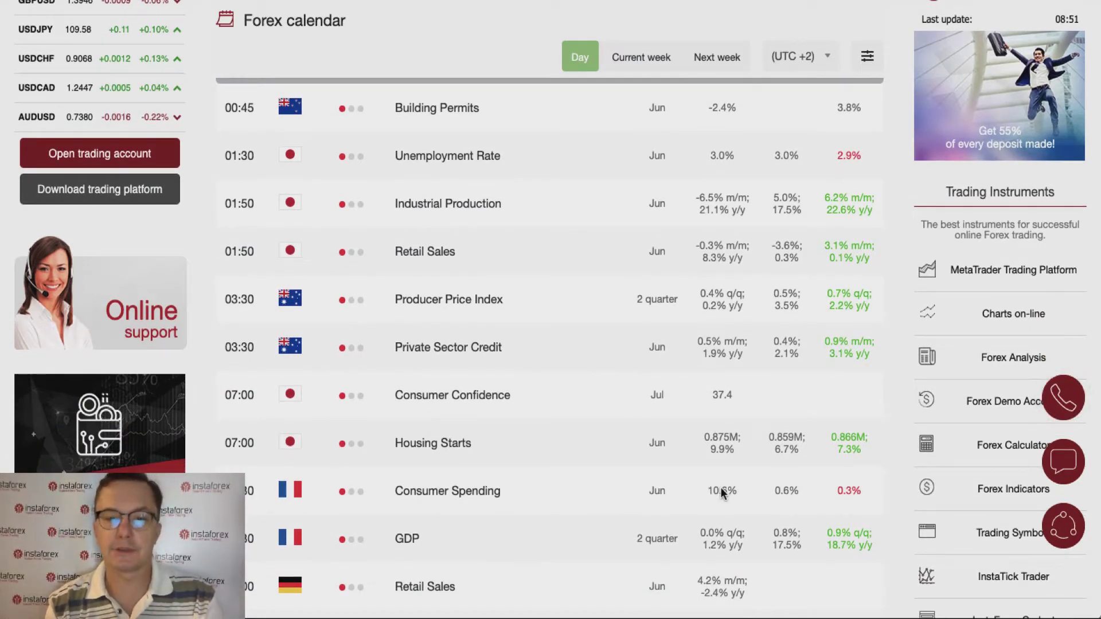
scroll(721, 487, "down", 1)
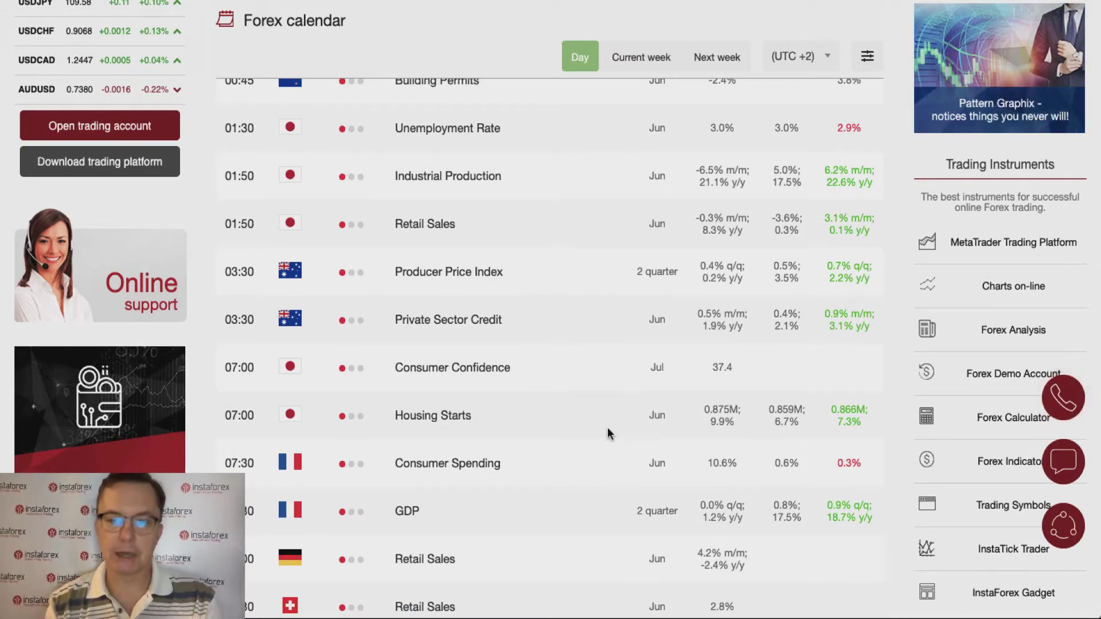
scroll(609, 434, "down", 2)
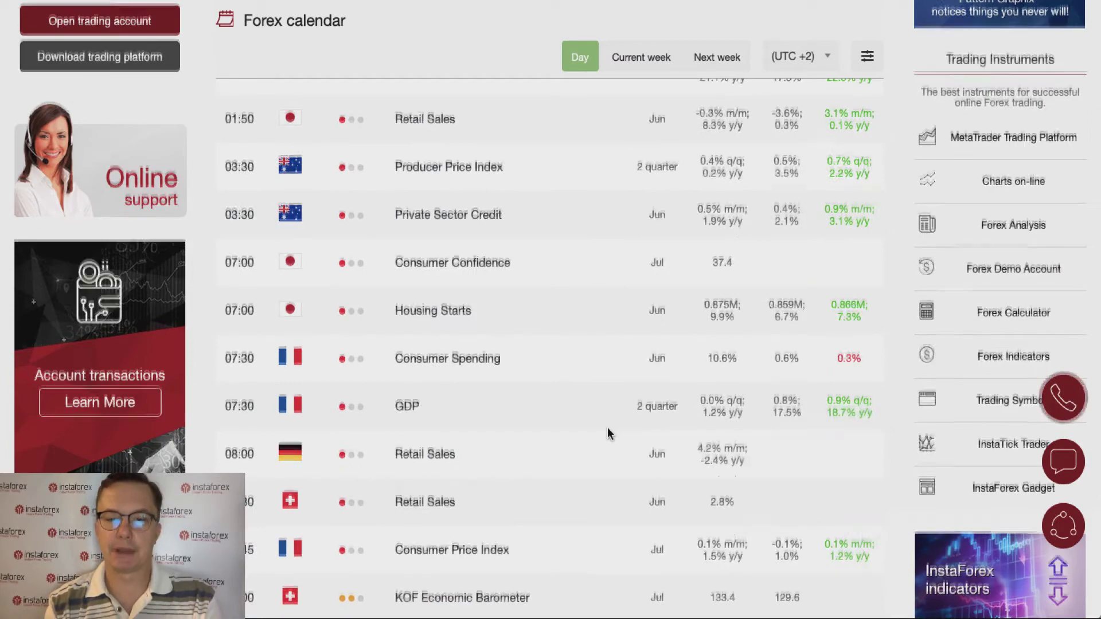
scroll(609, 434, "down", 1)
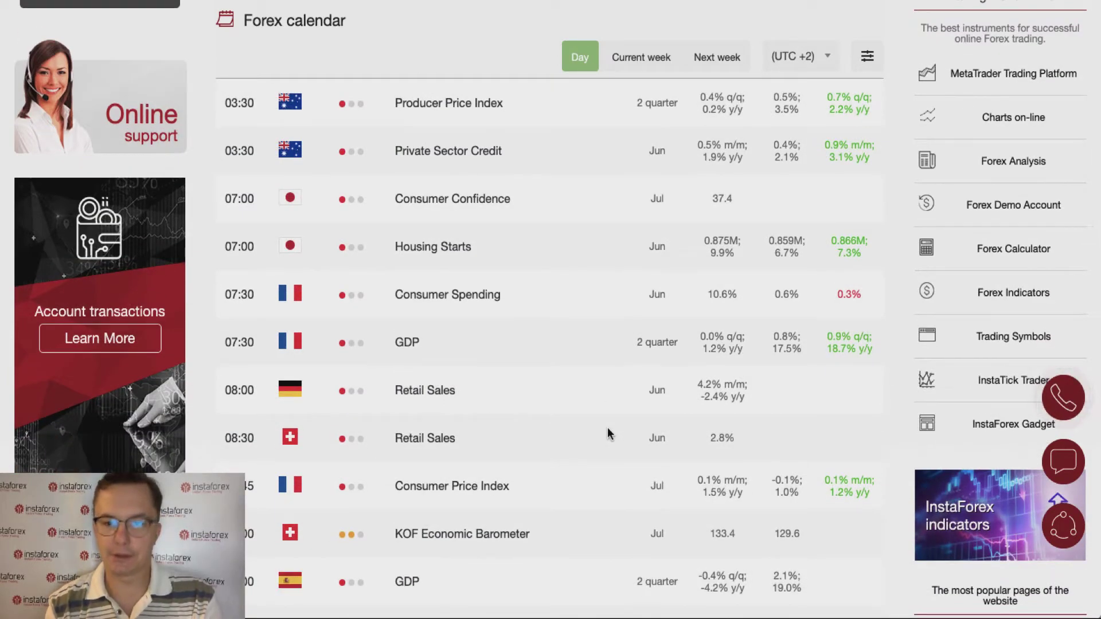
scroll(609, 434, "down", 2)
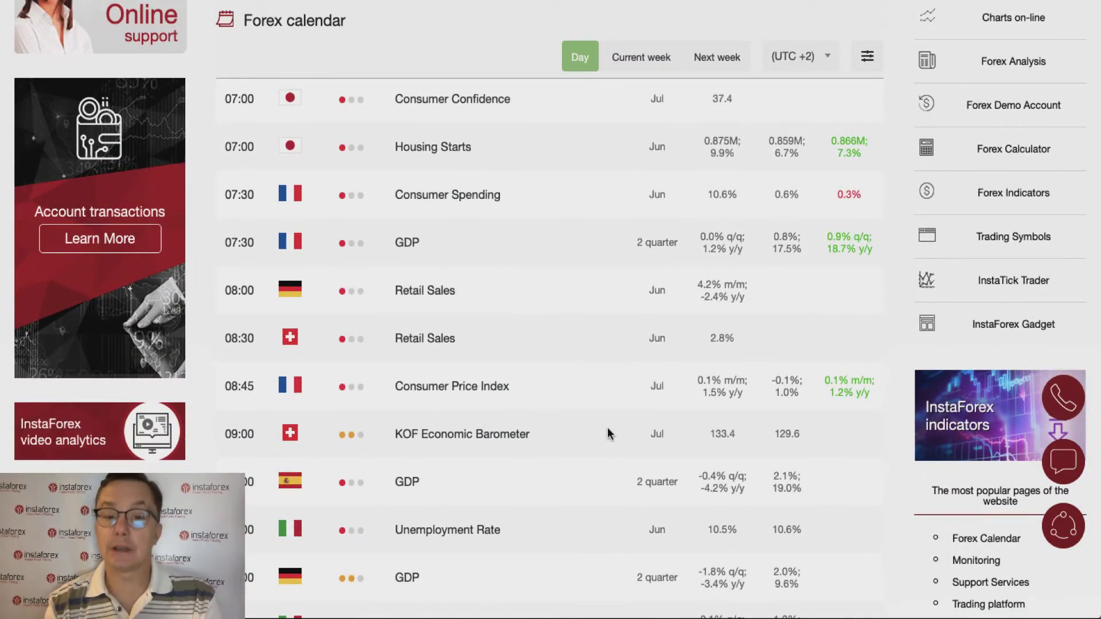
scroll(609, 434, "down", 1)
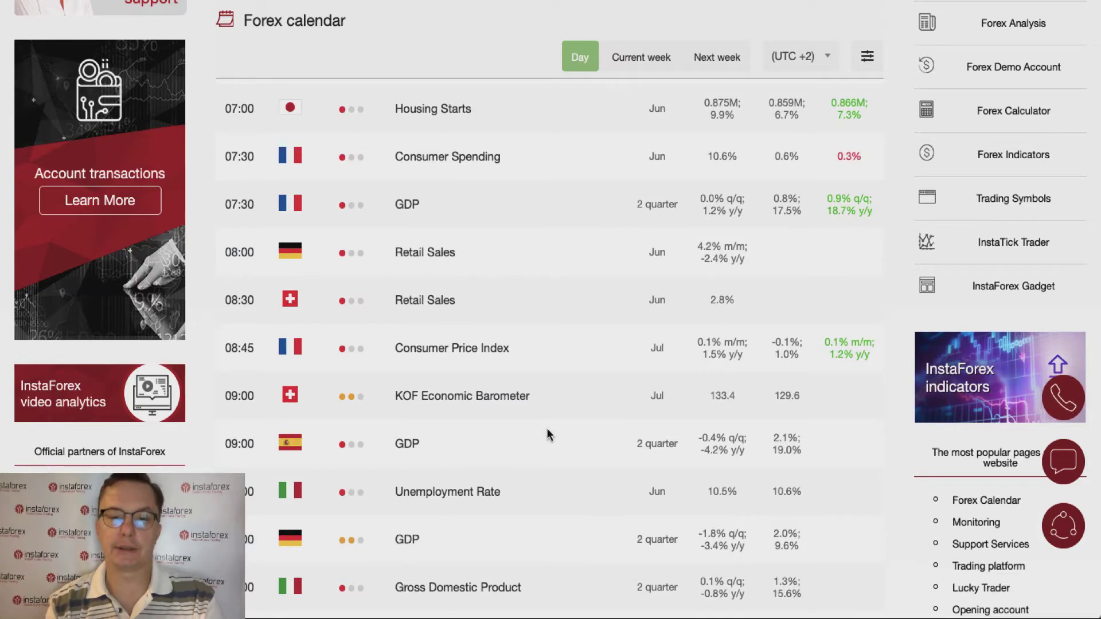
scroll(548, 434, "down", 3)
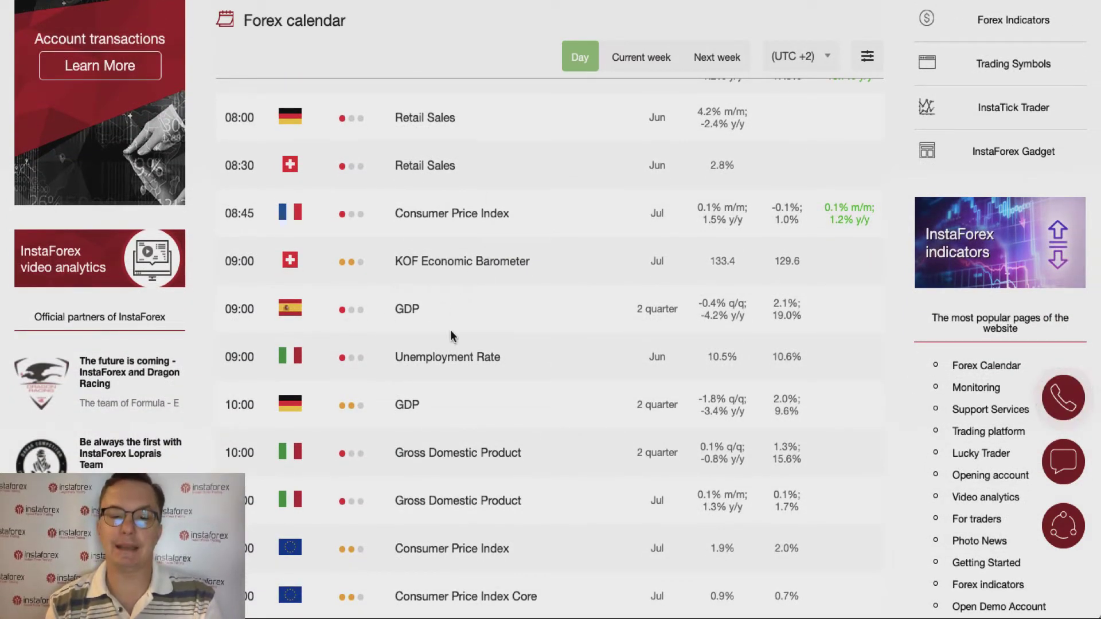
scroll(434, 417, "down", 2)
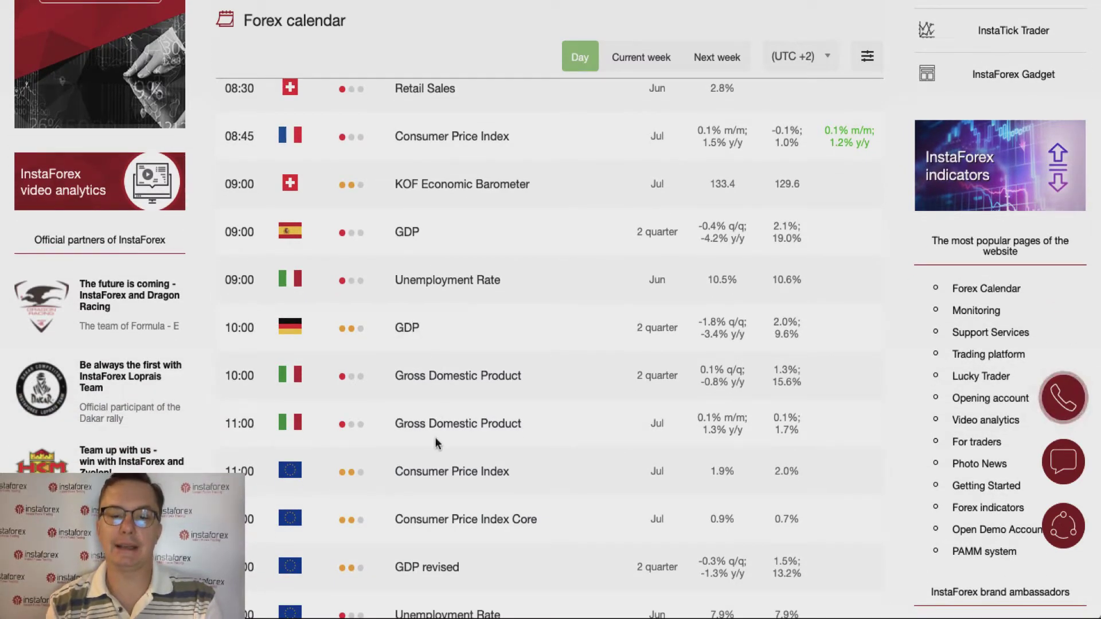
scroll(440, 481, "down", 2)
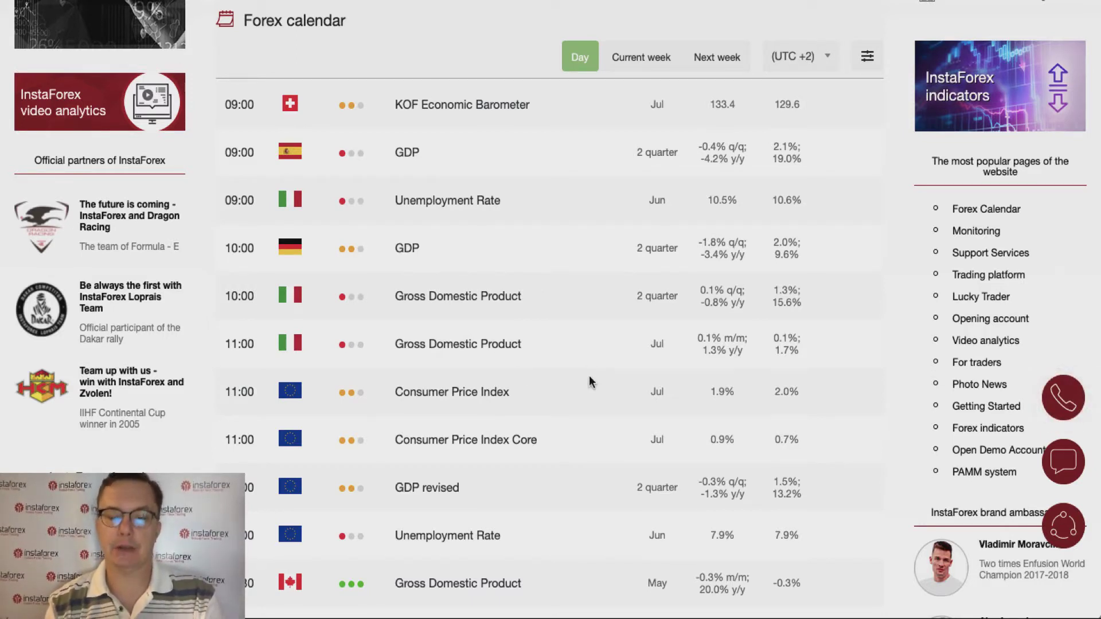
scroll(590, 382, "down", 3)
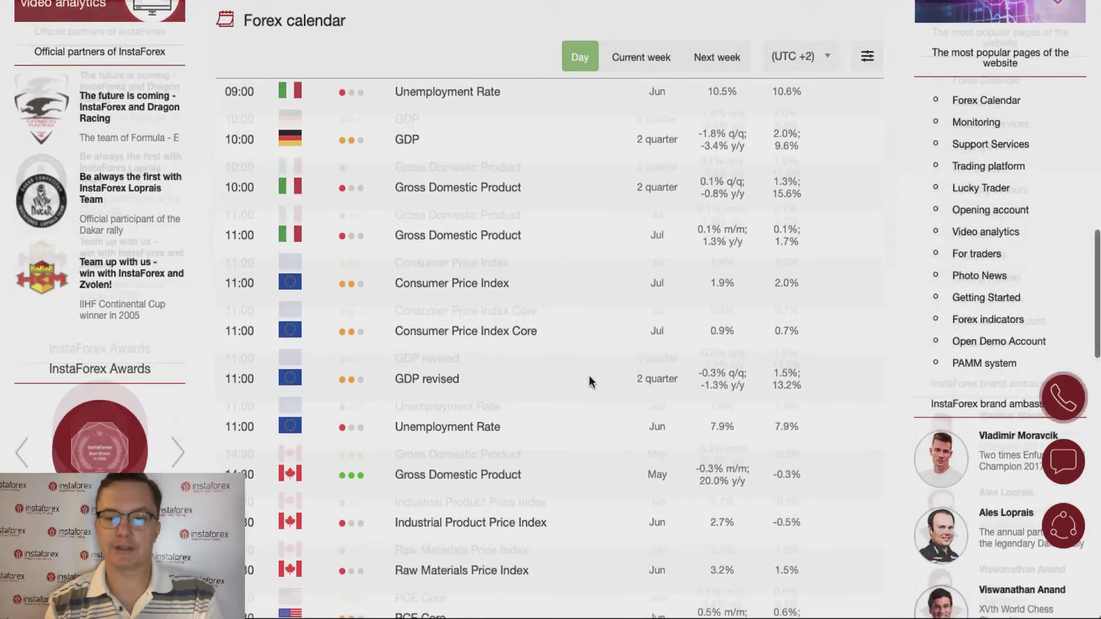
scroll(590, 382, "down", 2)
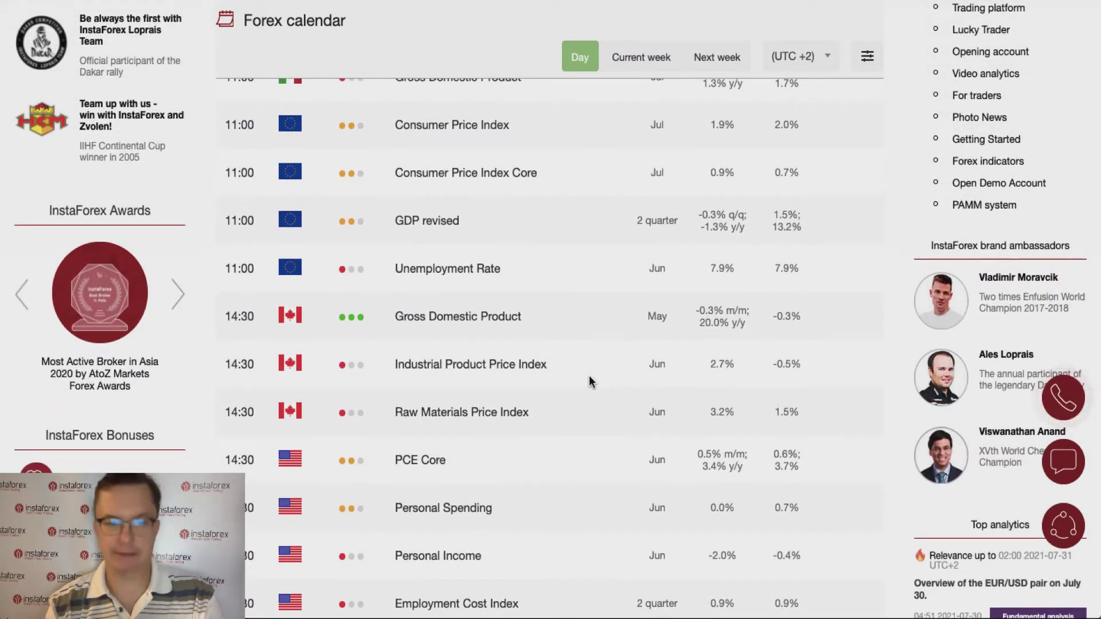
scroll(590, 383, "down", 1)
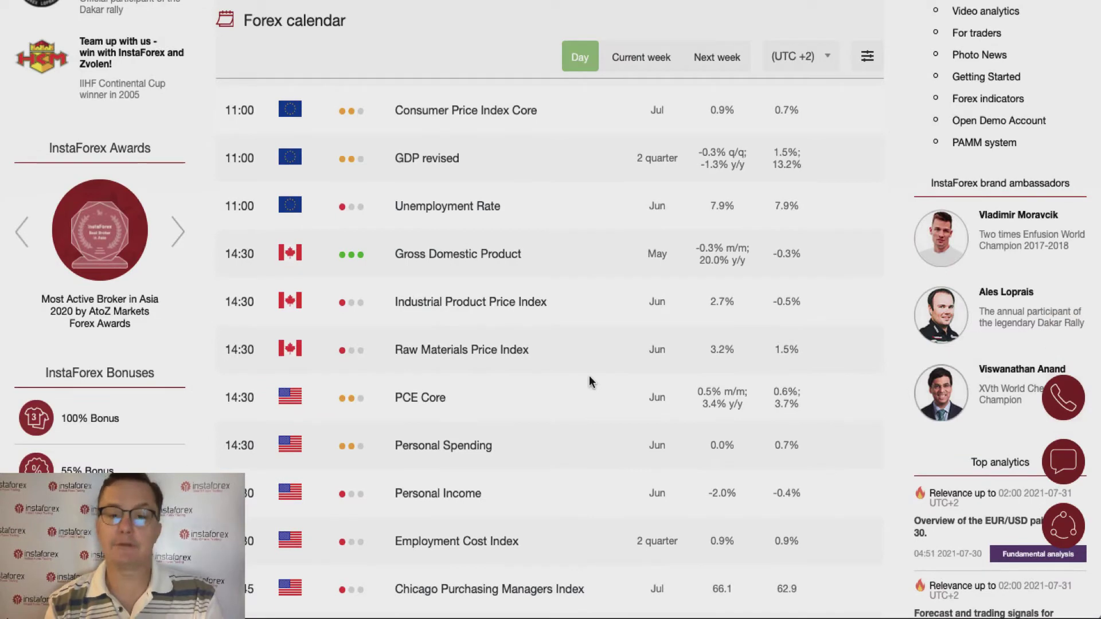
scroll(590, 383, "down", 1)
scroll(589, 383, "down", 1)
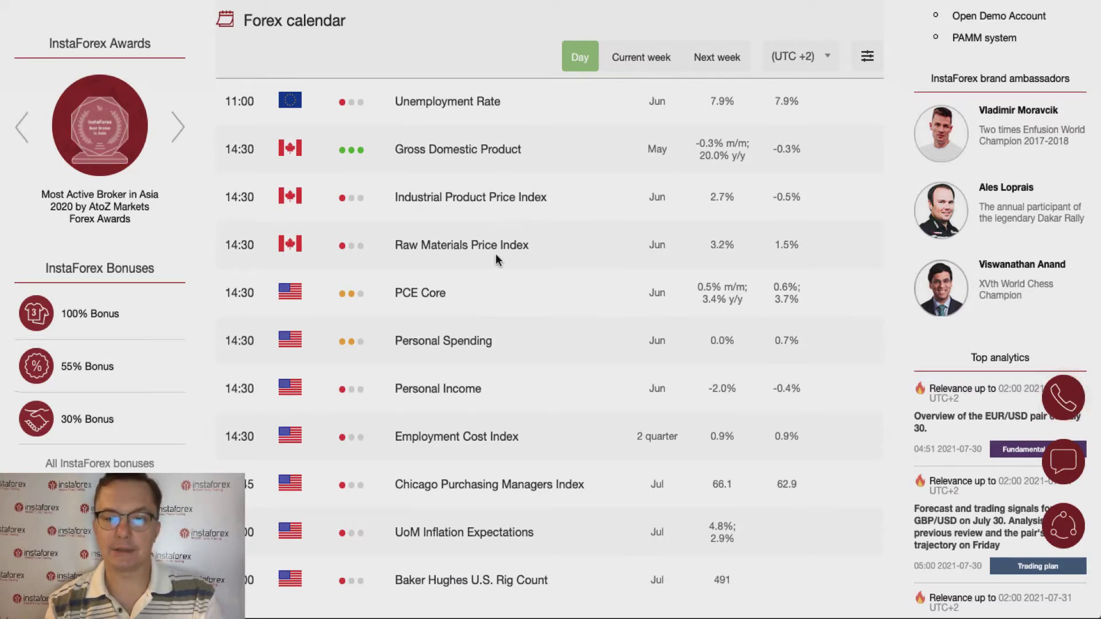
scroll(495, 254, "down", 1)
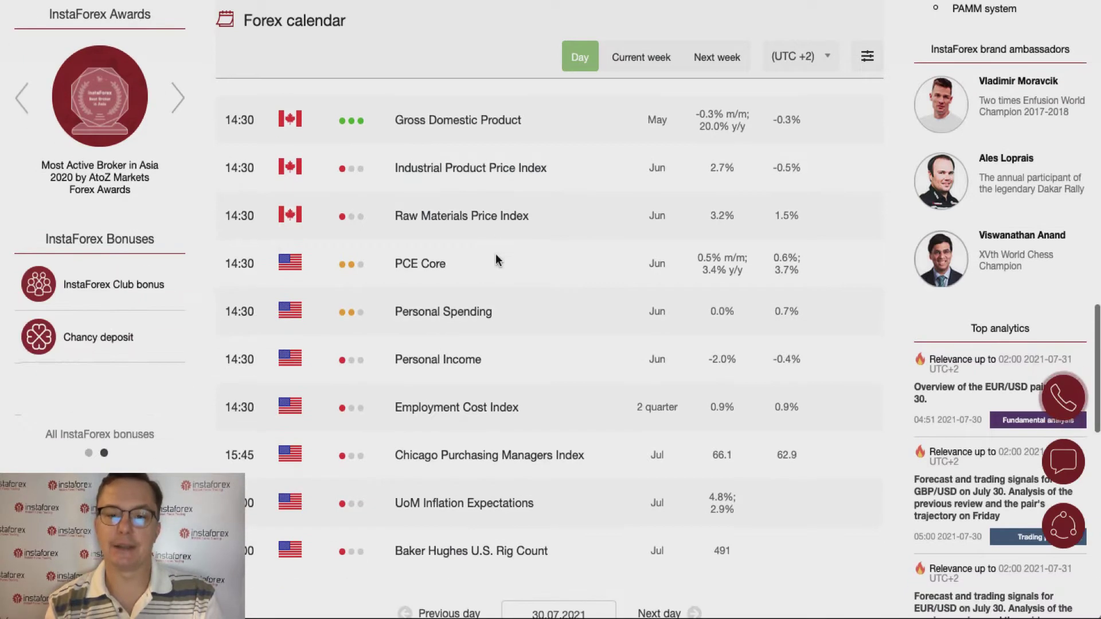
scroll(495, 254, "down", 2)
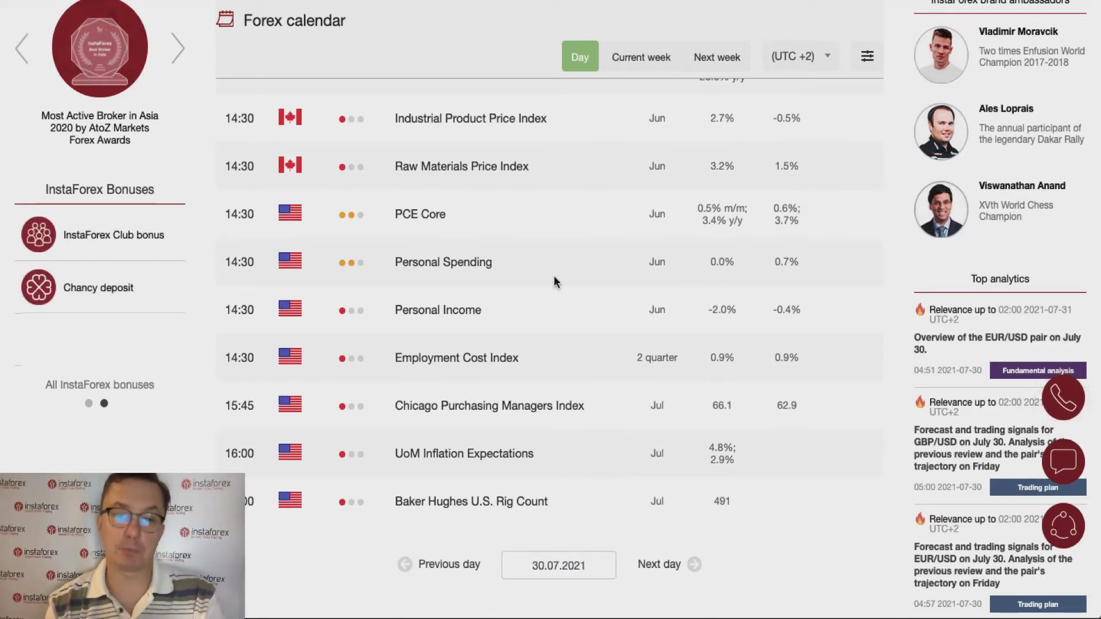
scroll(553, 275, "up", 3)
scroll(552, 275, "up", 8)
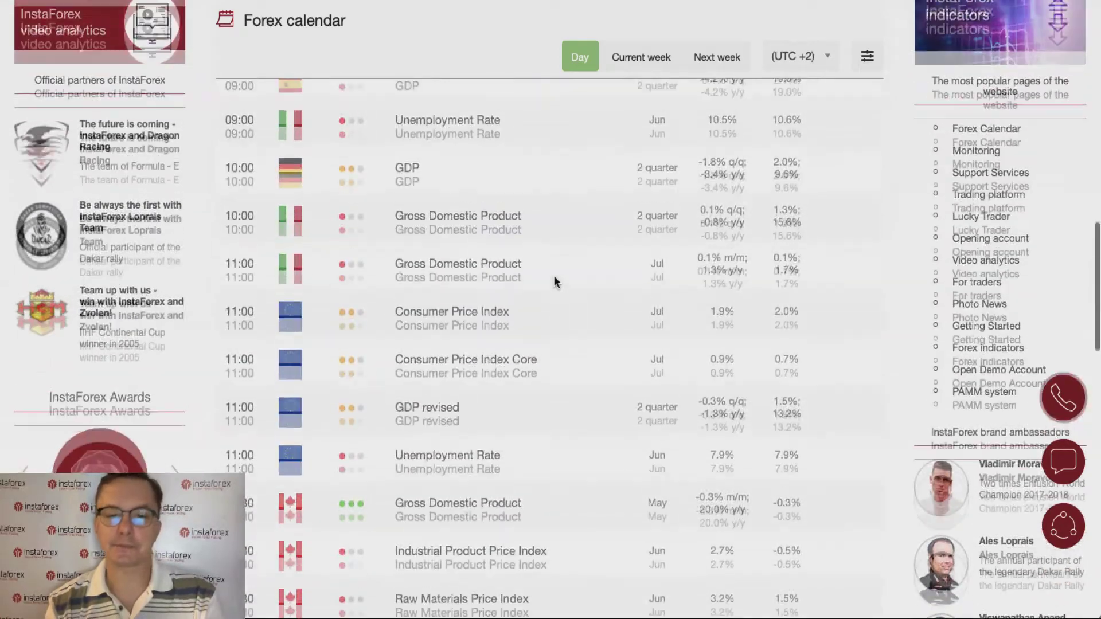
scroll(552, 275, "up", 10)
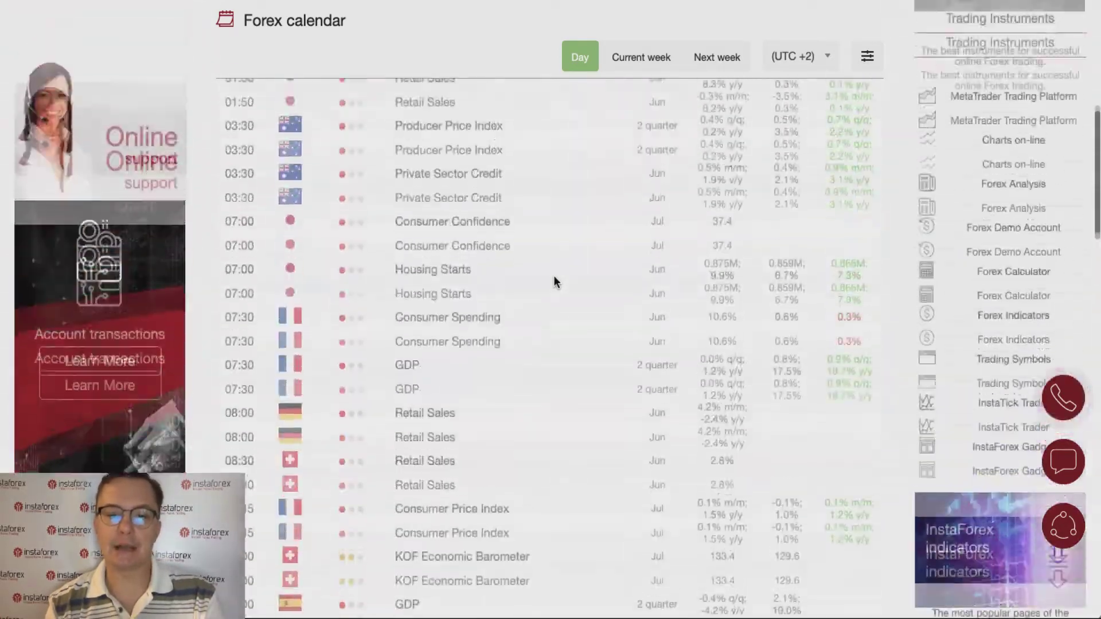
scroll(554, 279, "up", 5)
scroll(553, 278, "down", 8)
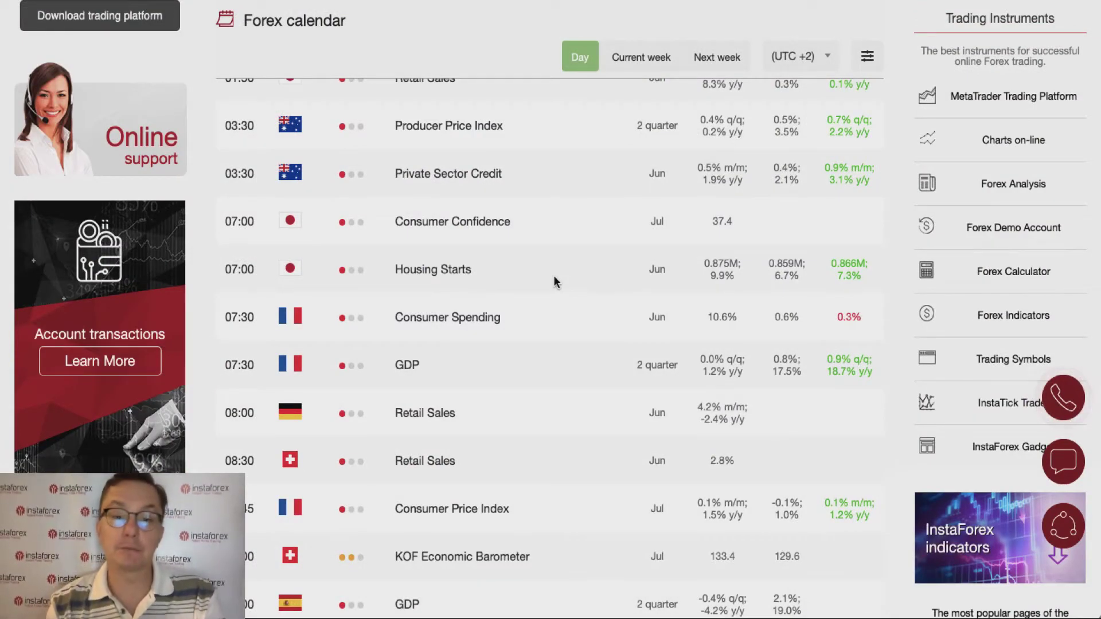
scroll(553, 281, "up", 10)
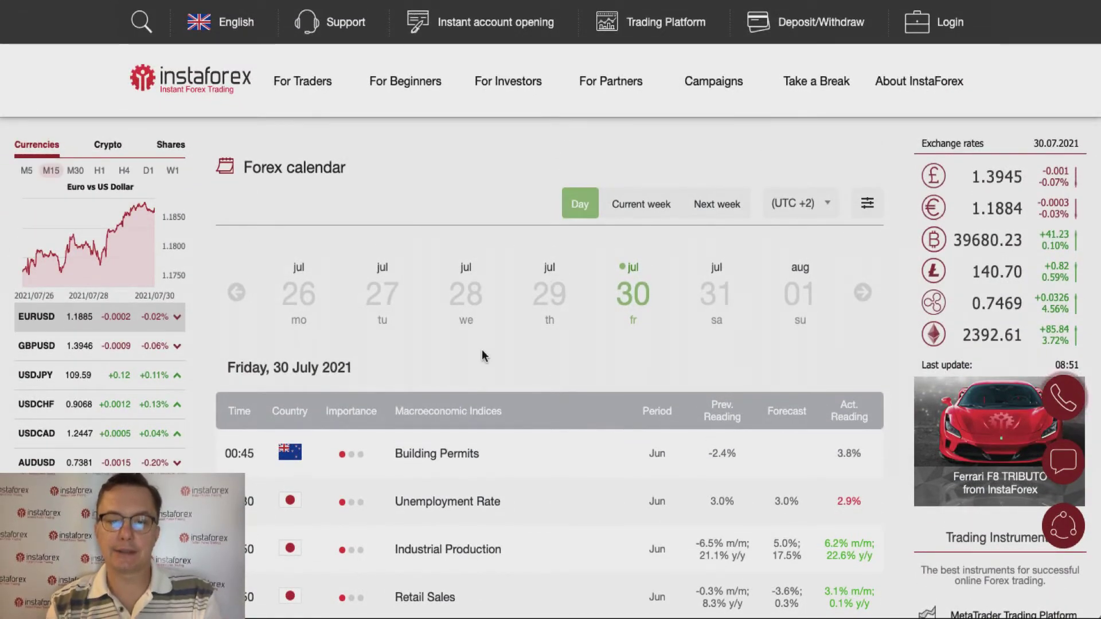
scroll(529, 467, "down", 5)
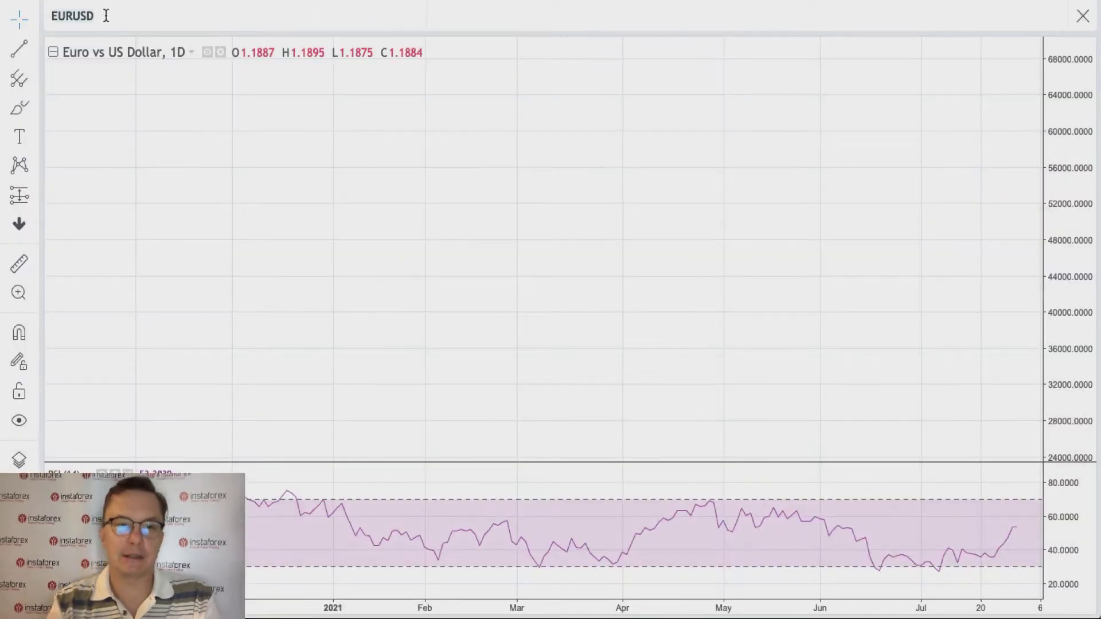
left_click(106, 15)
type("USDJPY")
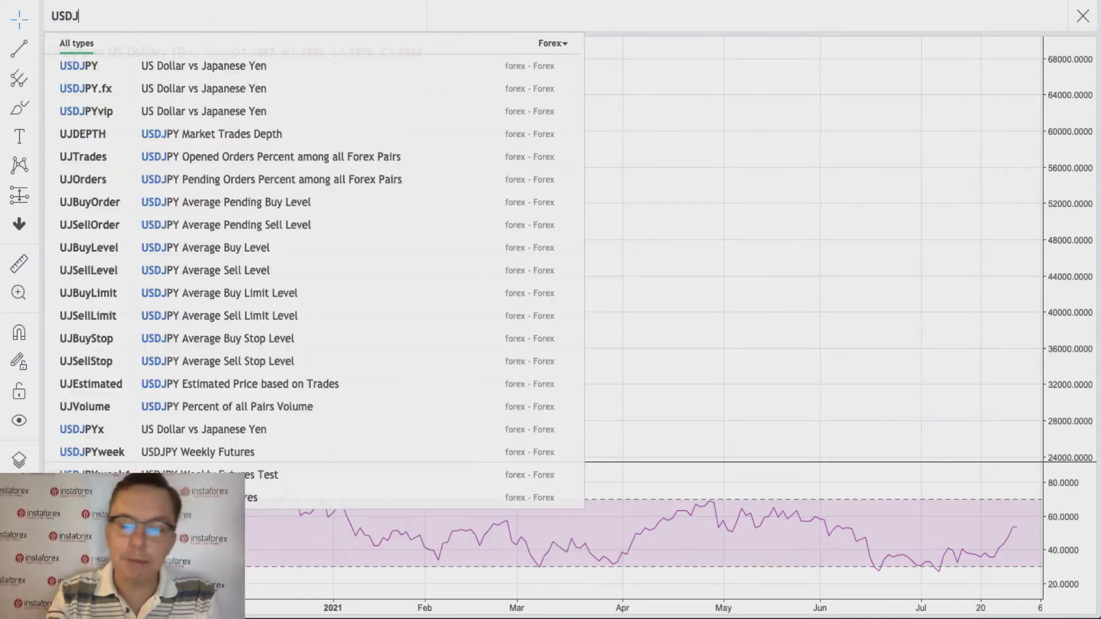
key("Return")
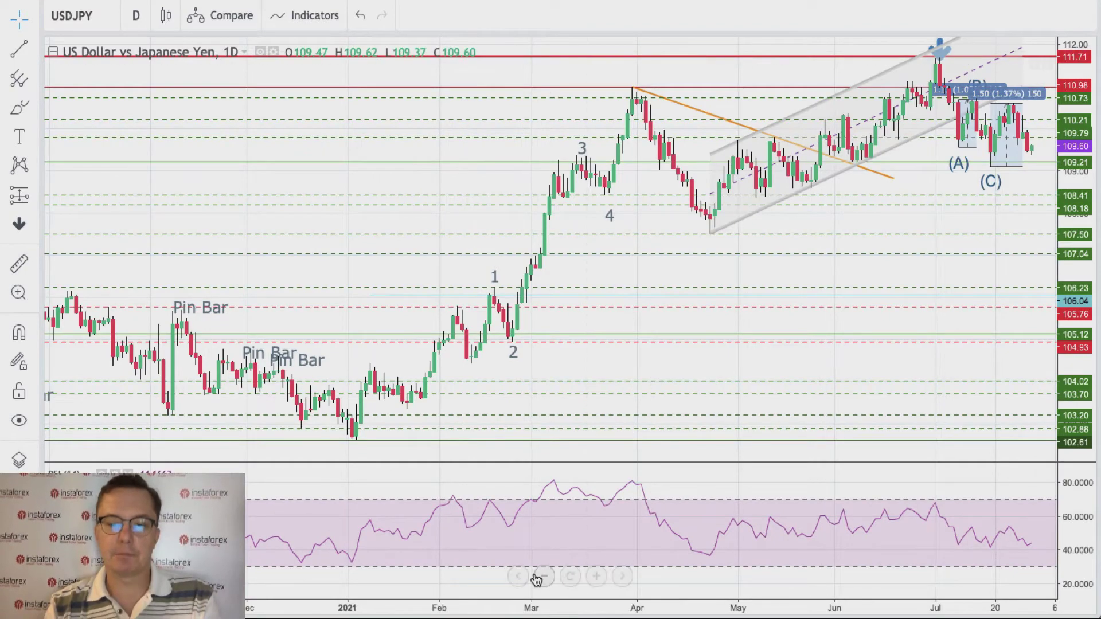
Zoom in three steps and rescale the price axis to frame June–early August, 108.4–112.0.
left_click(596, 576)
left_click(597, 576)
left_click(596, 576)
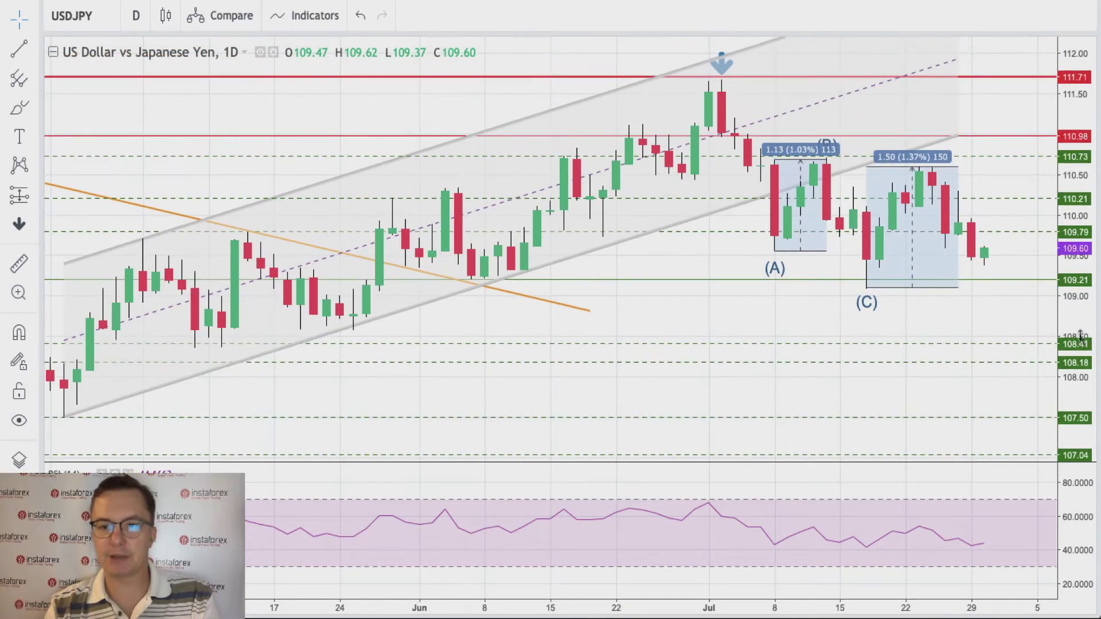
left_click_drag(939, 326, 872, 368)
left_click_drag(1075, 367, 1072, 289)
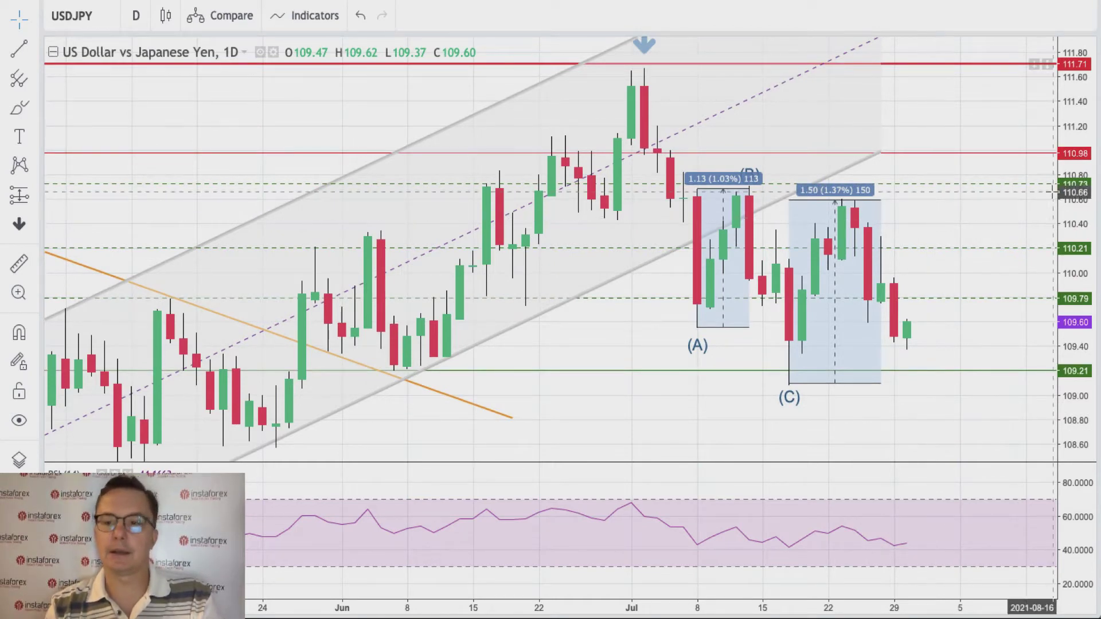
left_click_drag(1079, 225, 1076, 248)
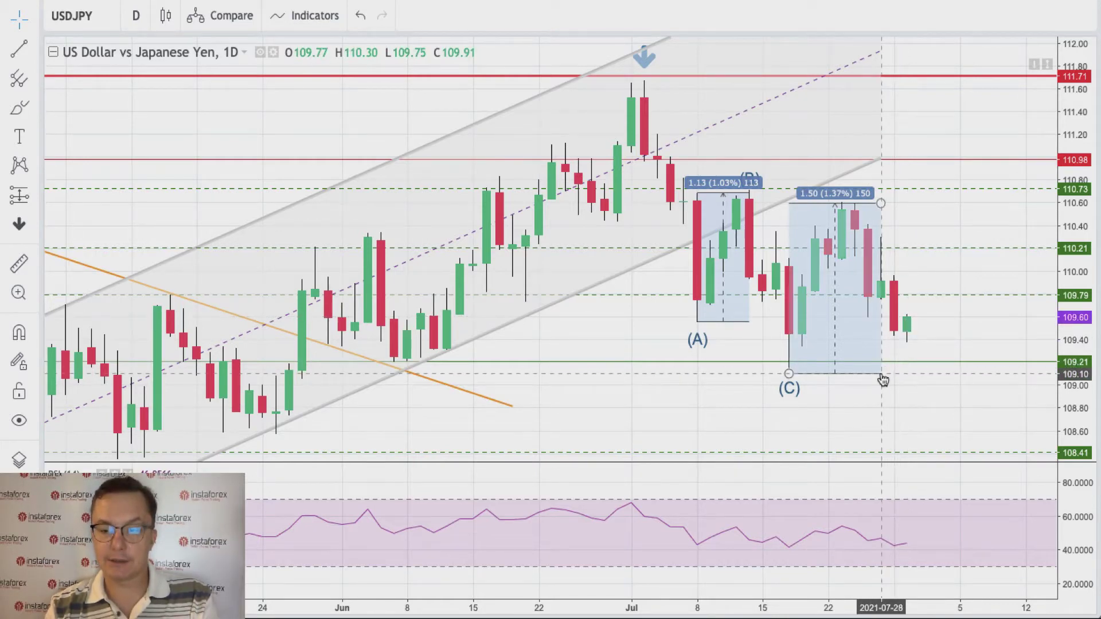
Stretch the (C) range box down to the low so it measures 1.52 (1.39%).
left_click(789, 373)
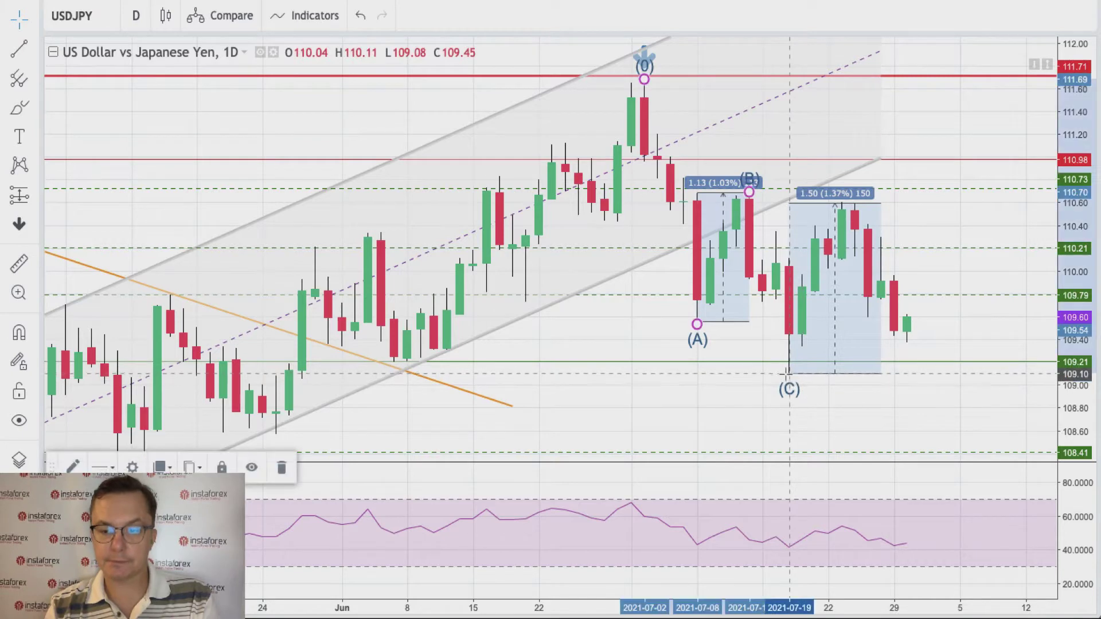
left_click(1009, 397)
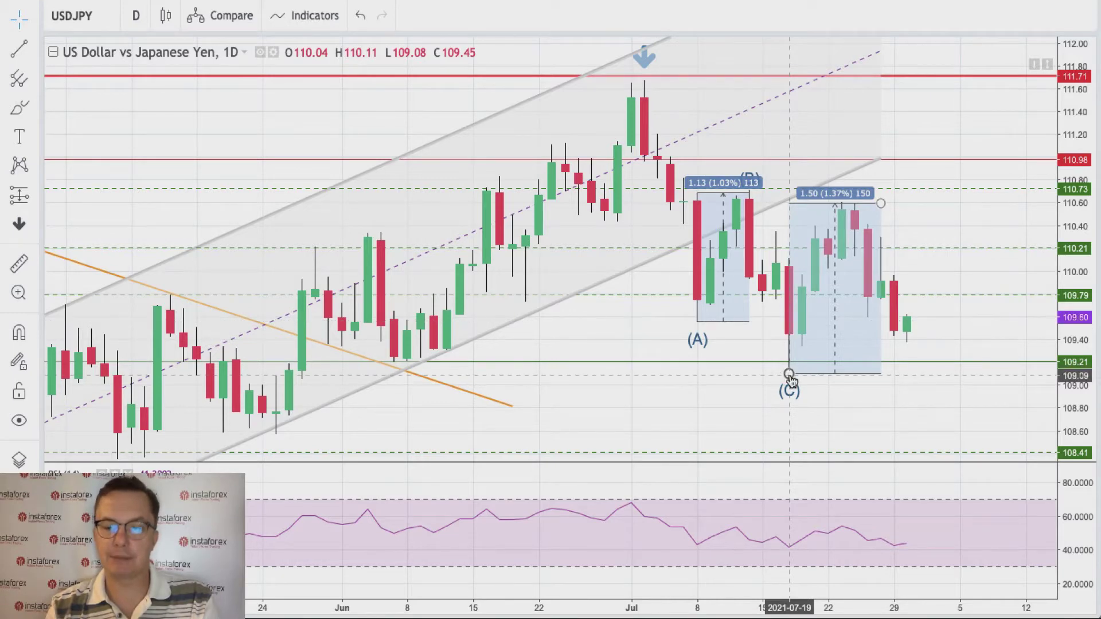
left_click_drag(789, 374, 791, 382)
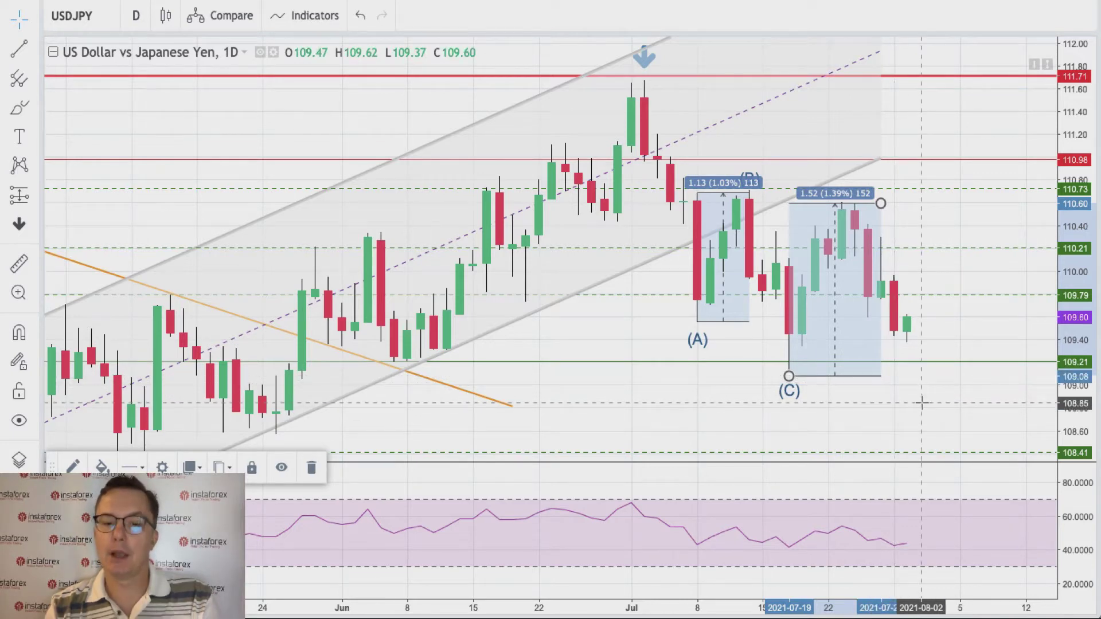
Move the green 109.21 horizontal level down to 109.08, below the (C) low.
left_click(946, 363)
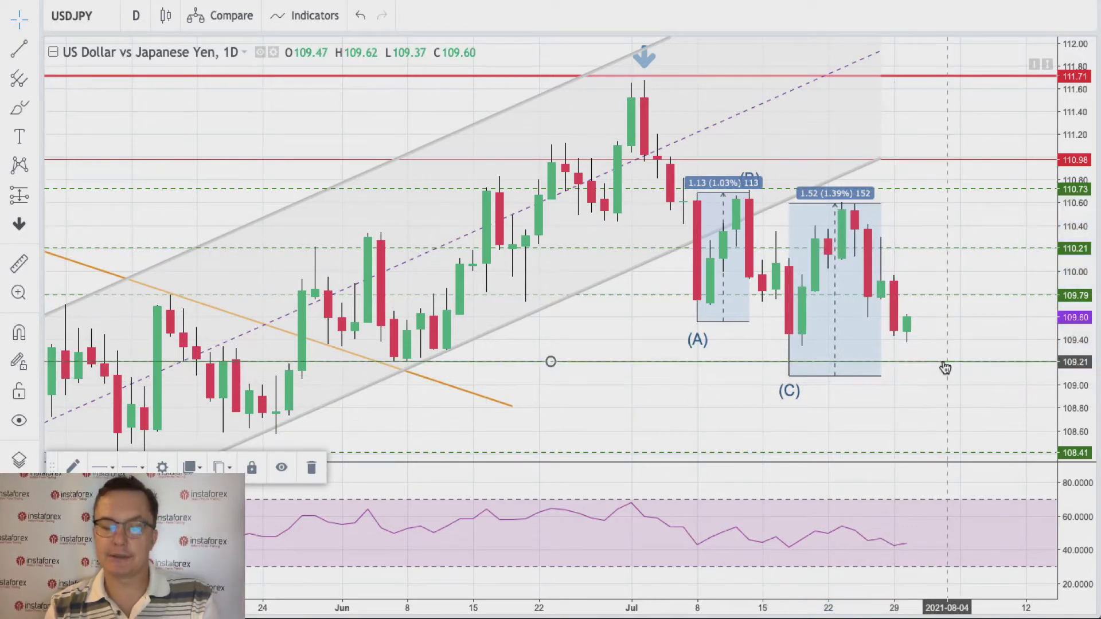
mouse_move(945, 366)
left_mouse_down()
mouse_move(943, 332)
mouse_move(946, 376)
left_mouse_up()
left_click(932, 404)
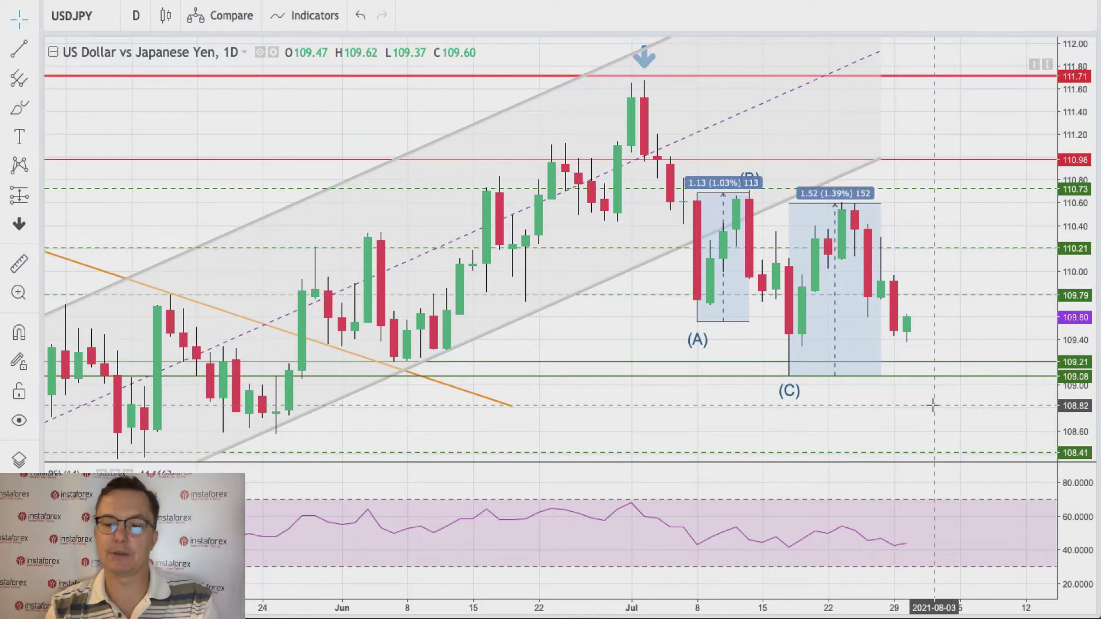
Recolour the dashed 110.73, 110.21 and 109.79 levels red.
left_click_drag(1073, 424, 1073, 445)
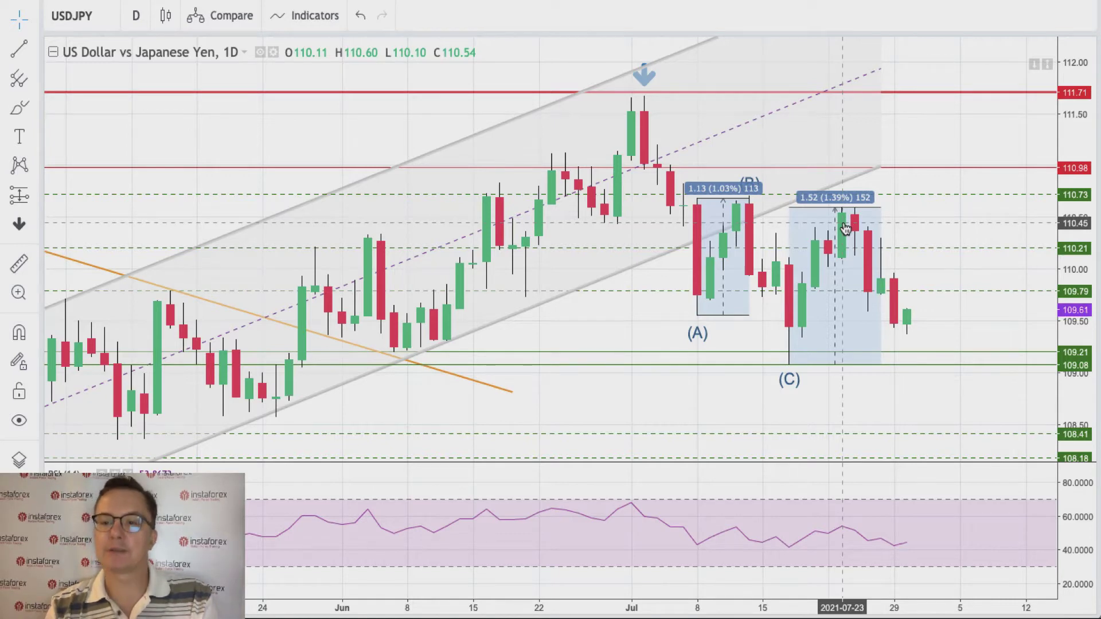
left_click(992, 201)
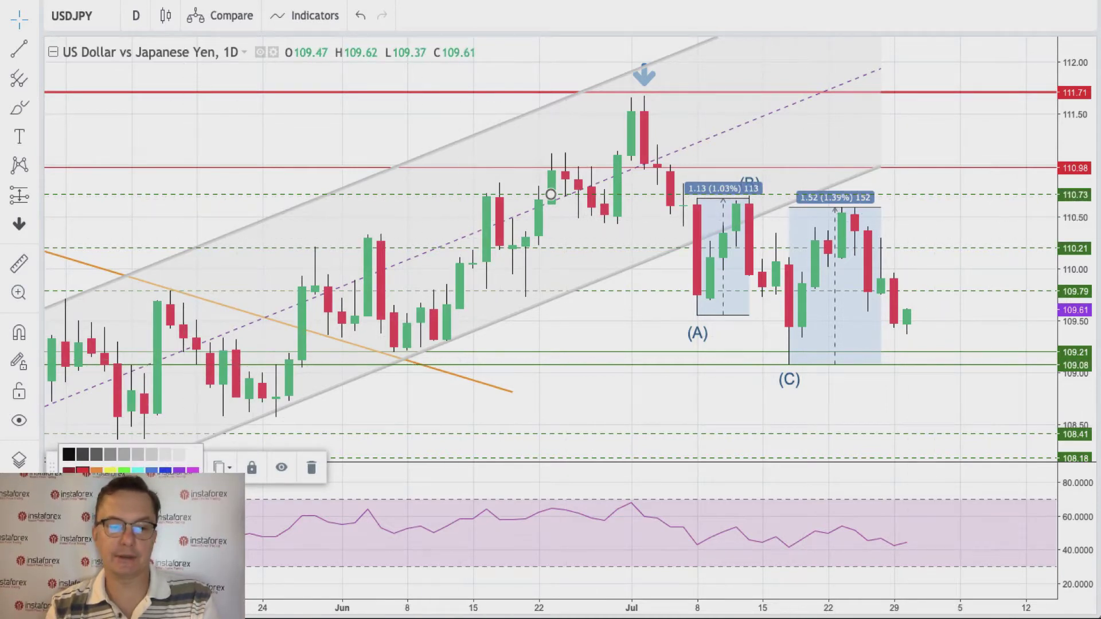
left_click(83, 471)
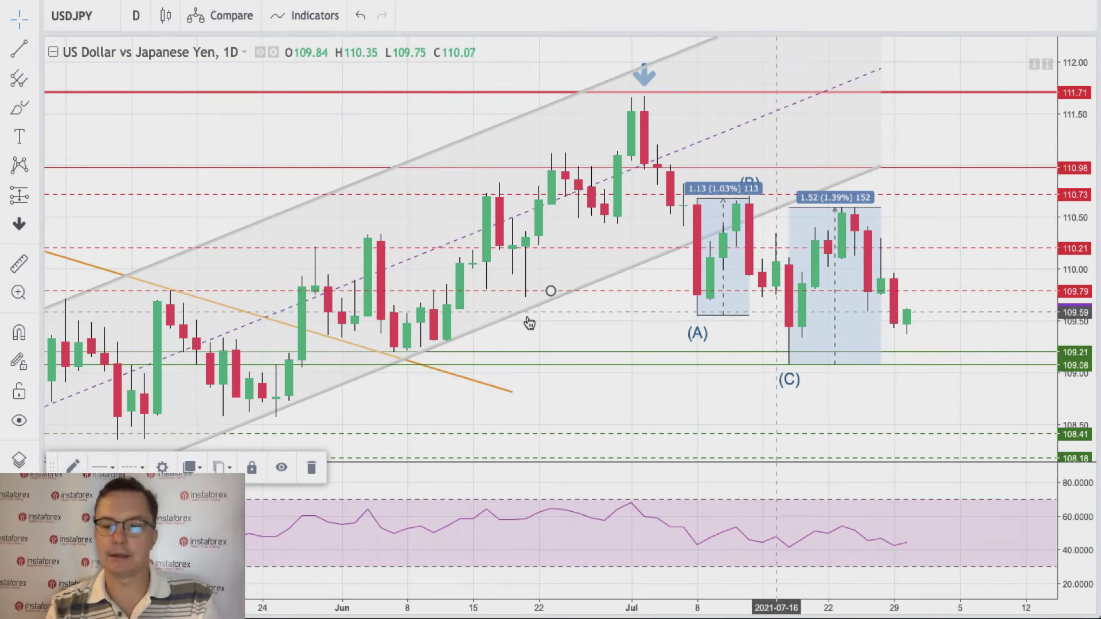
left_click(952, 314)
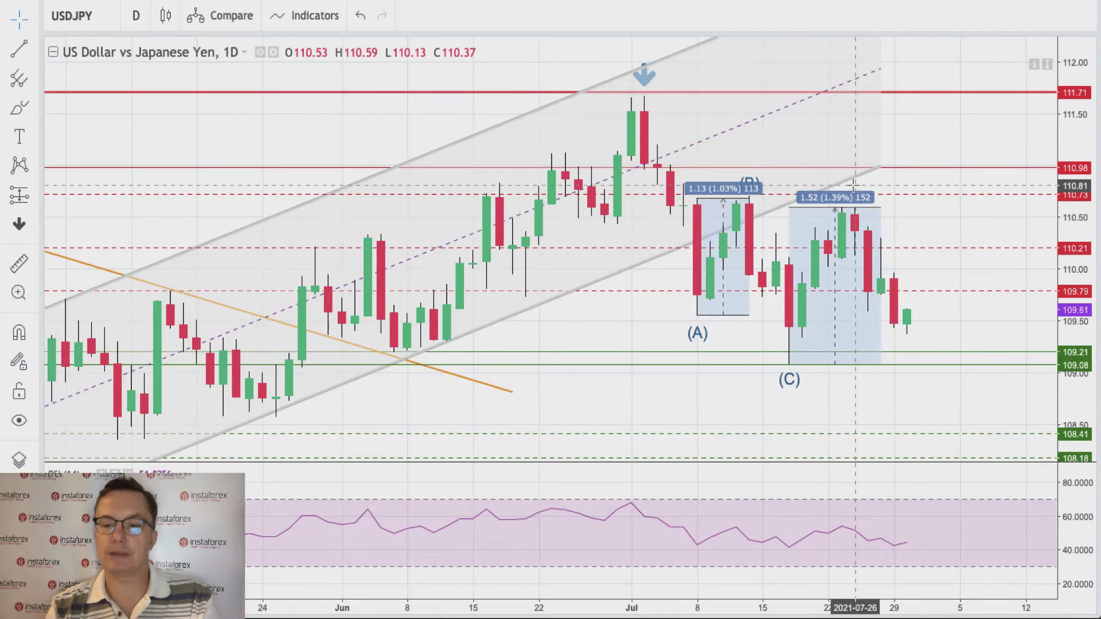
Check the (0)(A)(B)(C) wave drawing and bring up the chart pattern tools list.
left_click(795, 380)
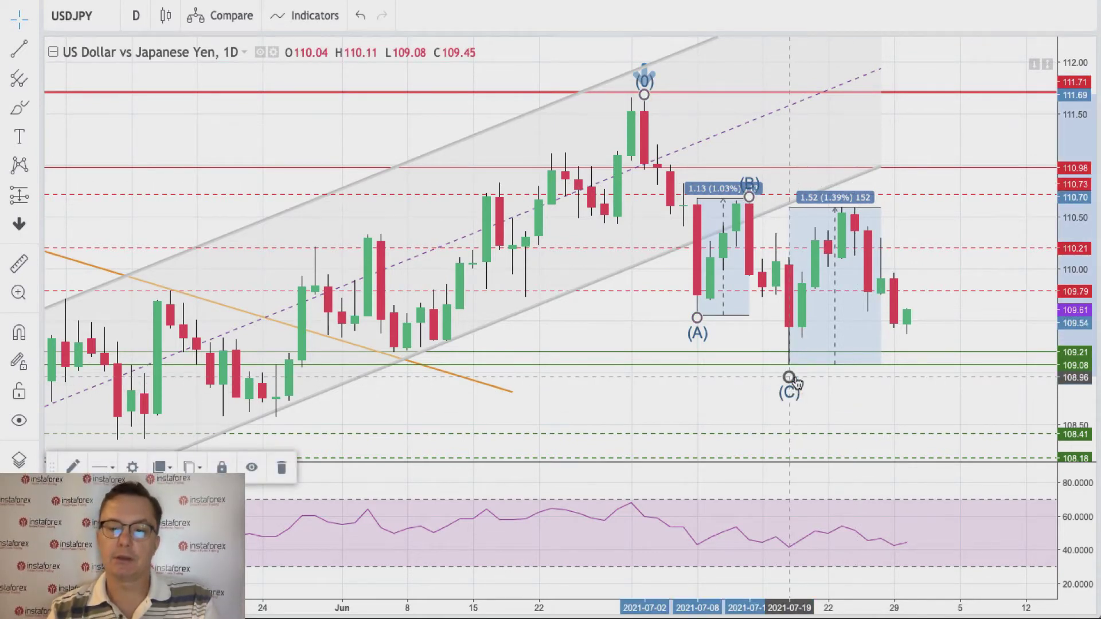
left_click(846, 395)
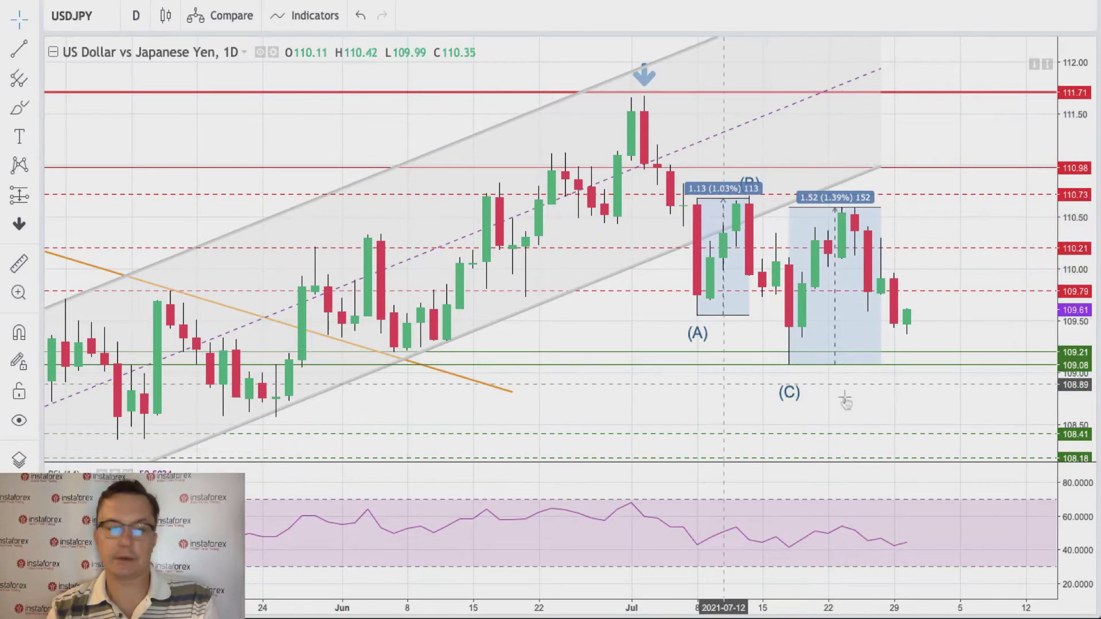
left_click(35, 165)
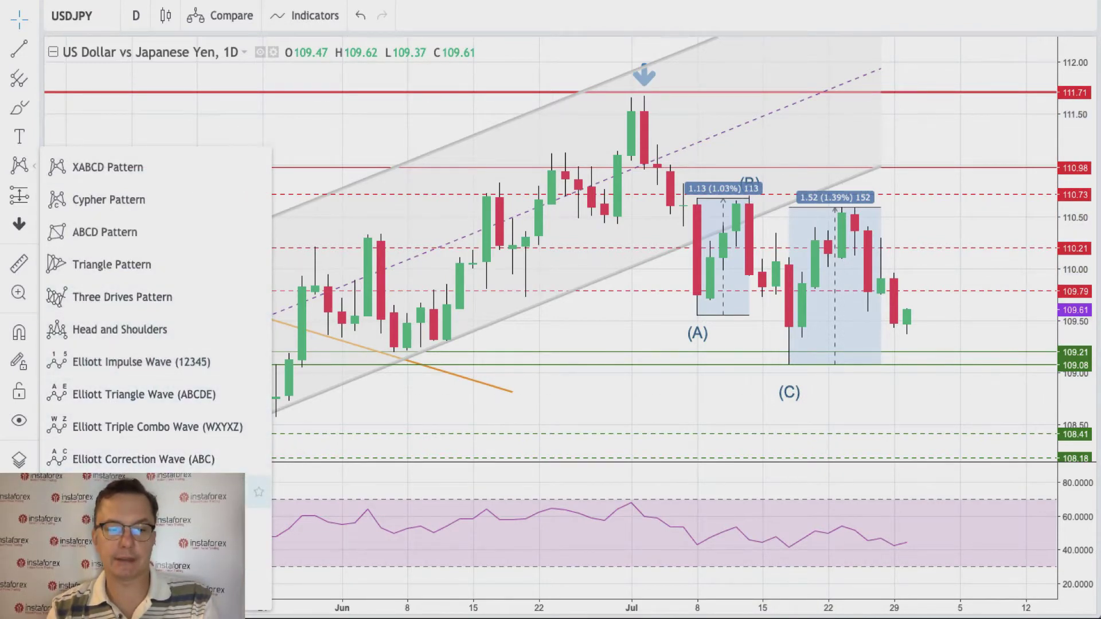
Draw an Elliott Triple Combo from the July high, with (W) at 108.74, (X) near 110.90, (Y) near 108.2.
left_click(86, 494)
left_click(646, 100)
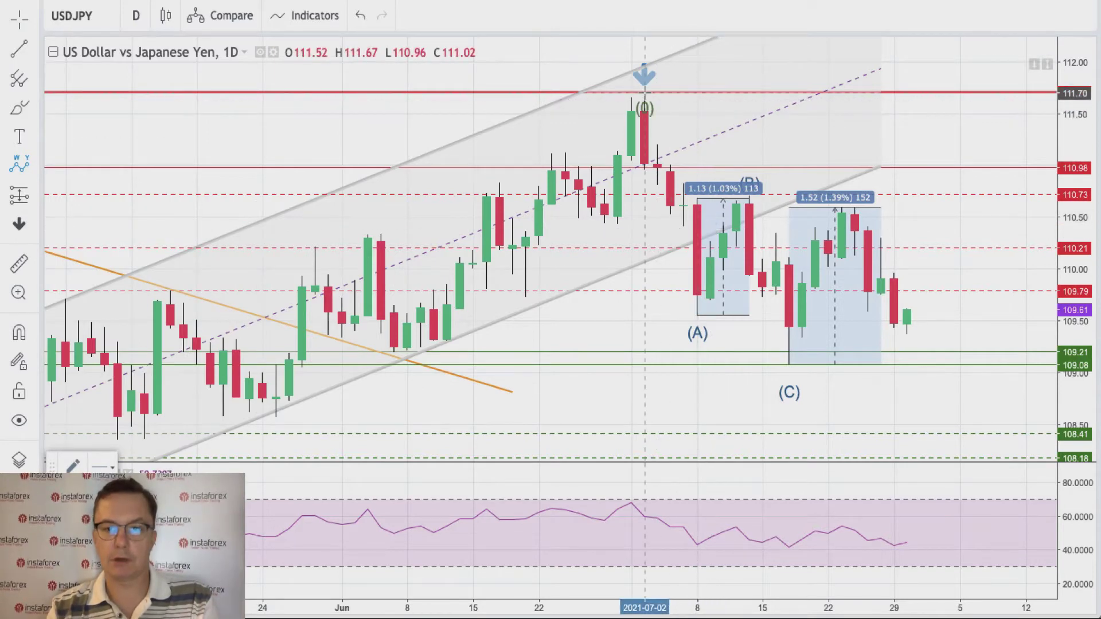
left_click(801, 377)
left_click(869, 175)
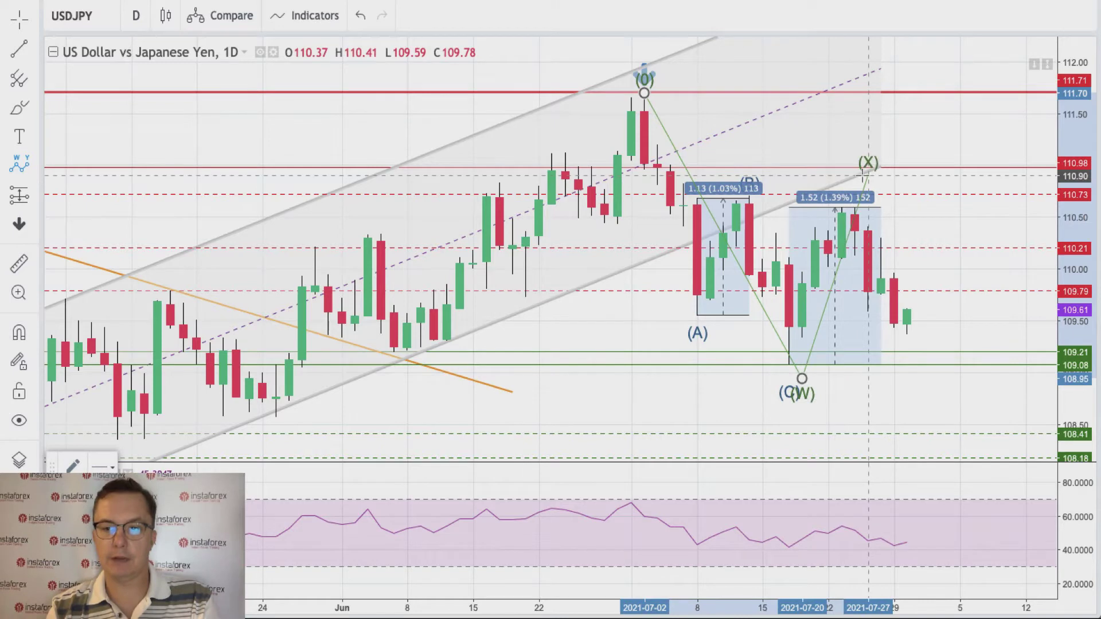
left_click(986, 455)
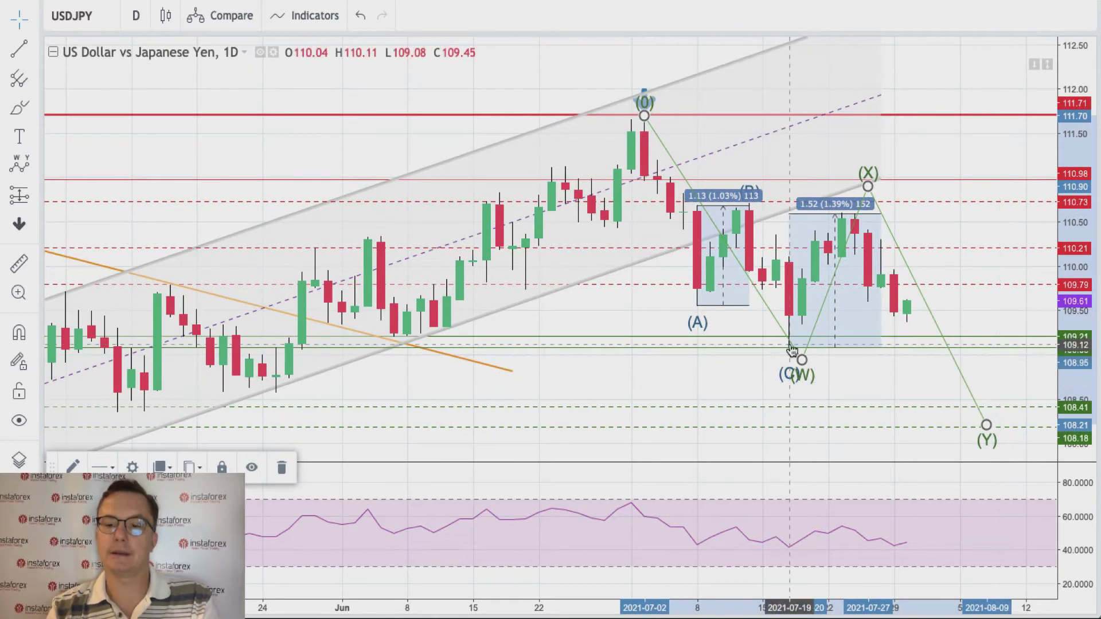
left_click_drag(805, 364, 789, 377)
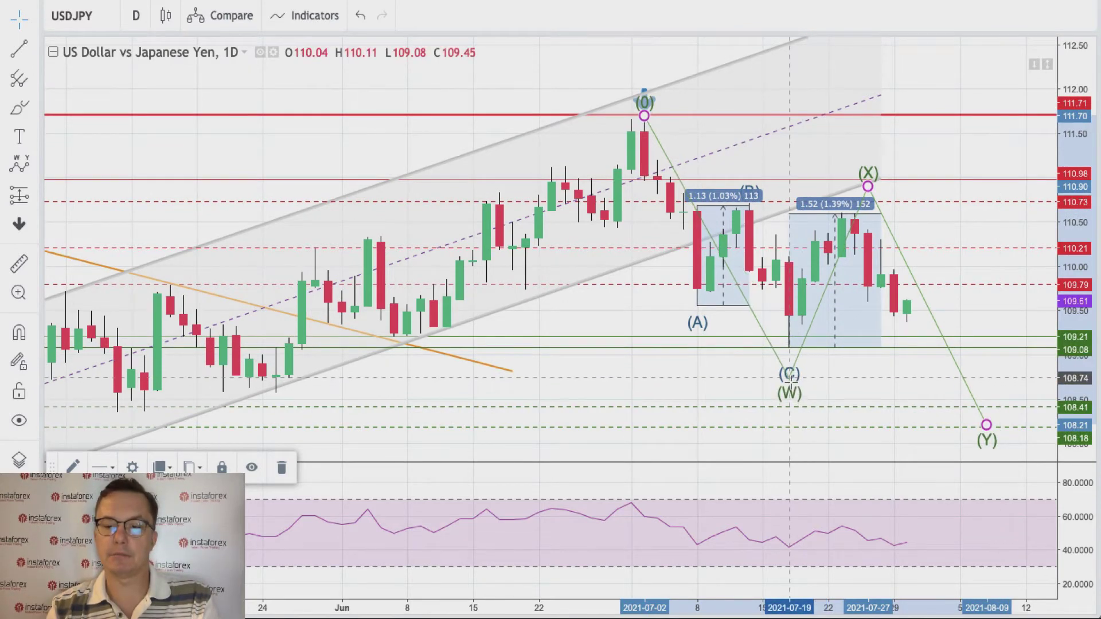
double_click(934, 396)
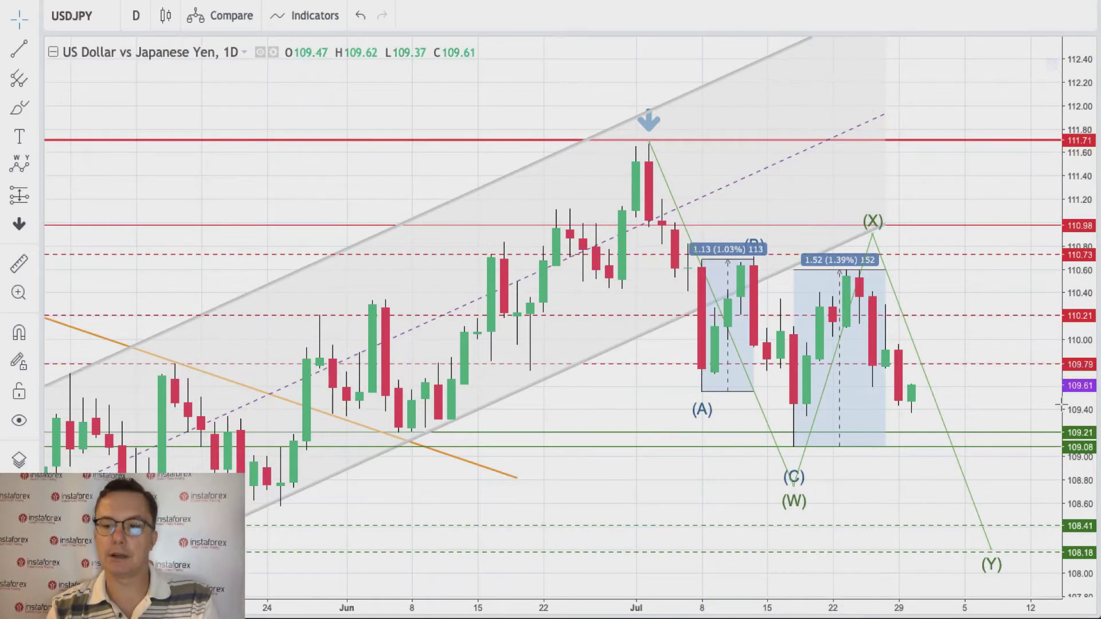
left_click(1052, 65)
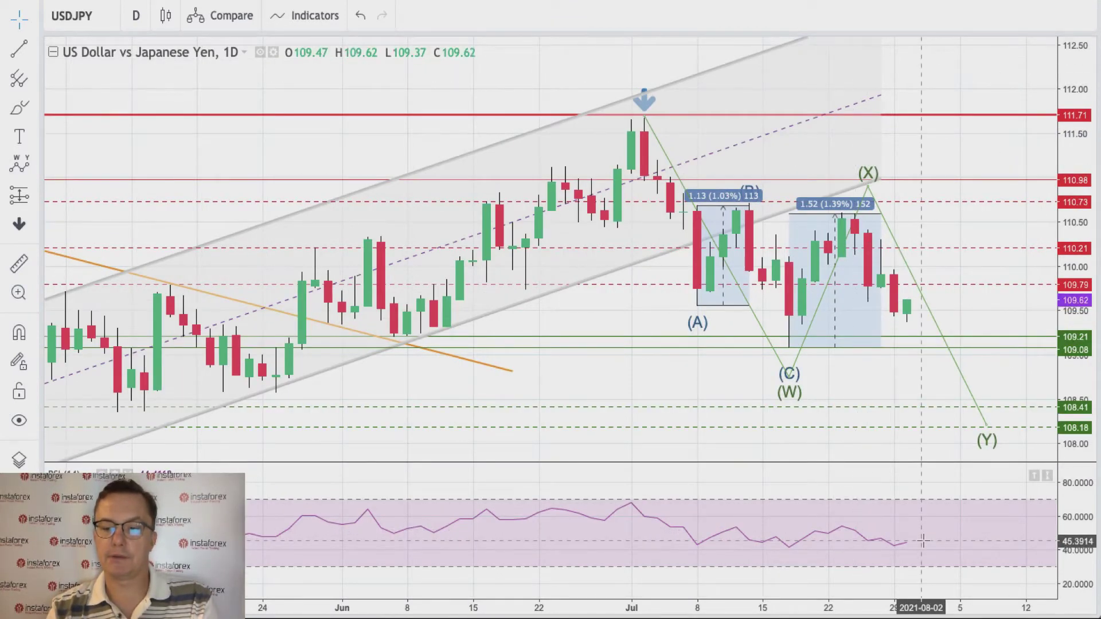
Switch to the USDCAD chart and compress the price scale to reveal more levels.
left_click(101, 12)
type("USDCAD")
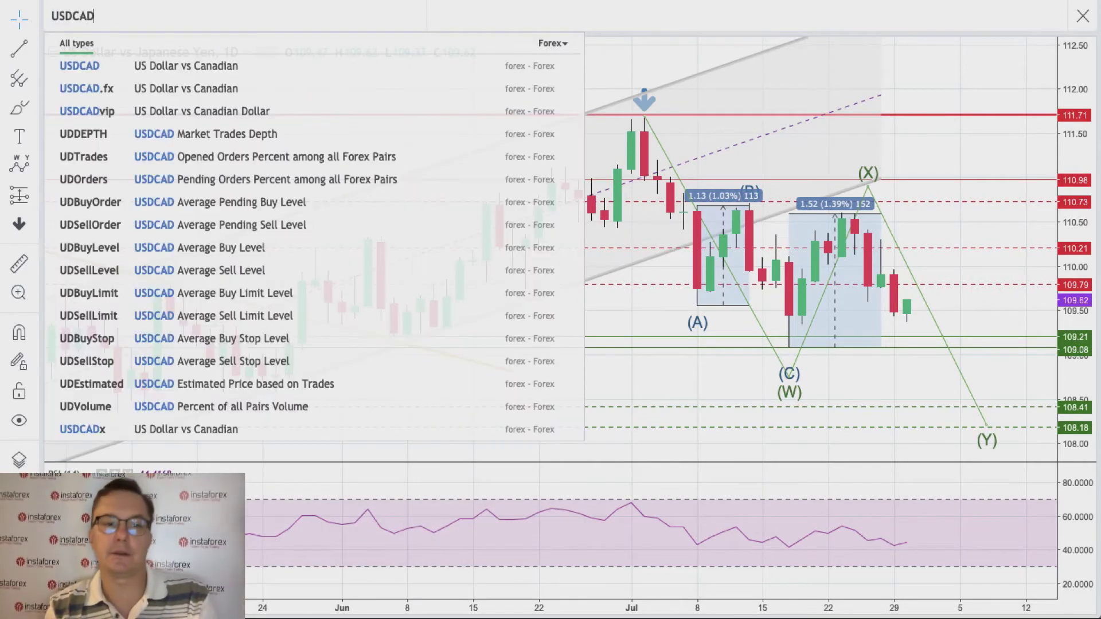
key("Return")
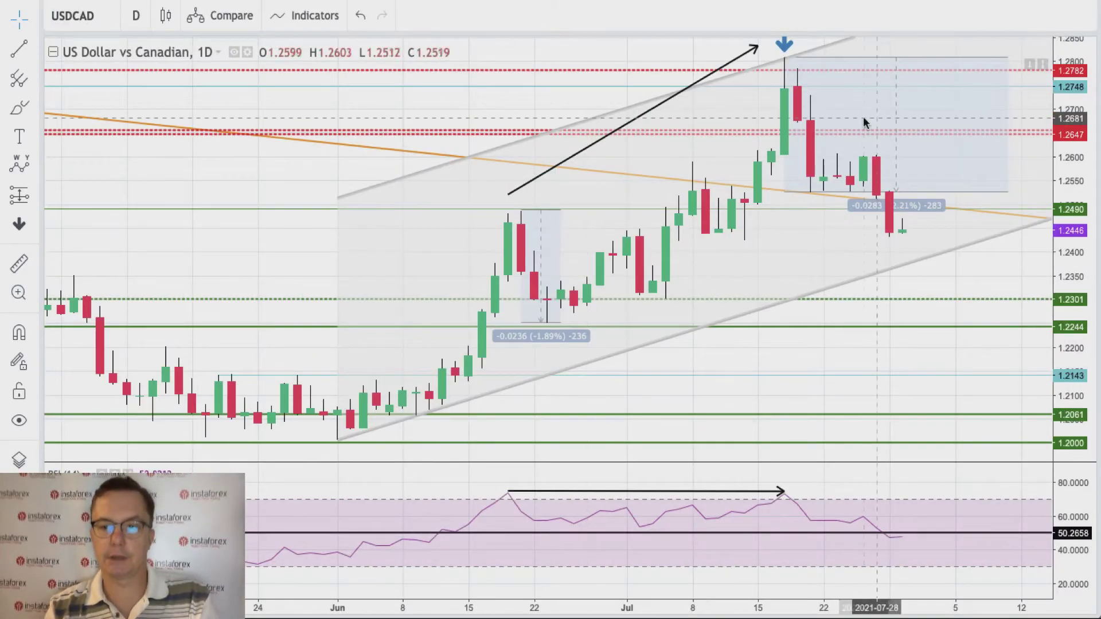
left_click_drag(1062, 175, 1069, 257)
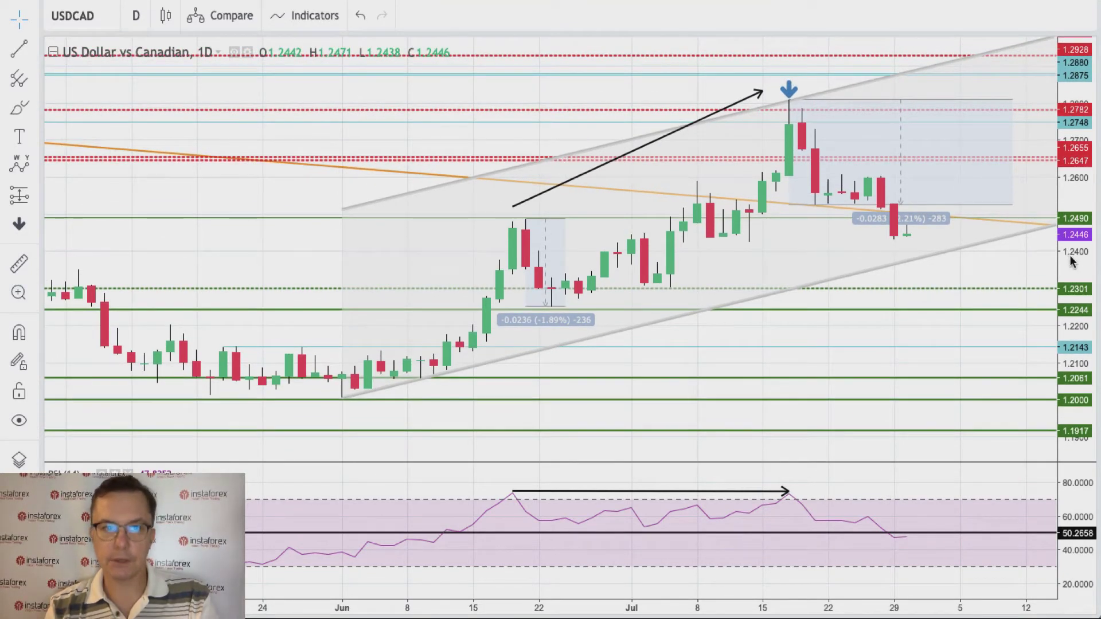
left_click_drag(1079, 189, 1079, 236)
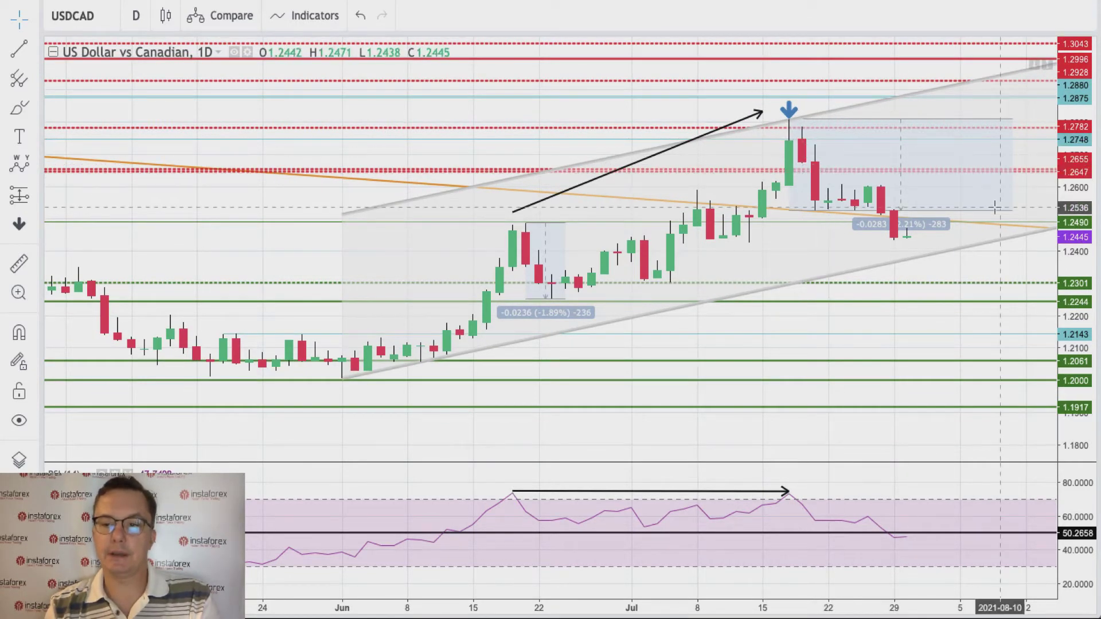
Extend the July price-range box to the latest low, measuring -0.0371 (-2.90%).
mouse_move(1006, 219)
left_mouse_down()
mouse_move(995, 217)
mouse_move(1015, 241)
left_mouse_up()
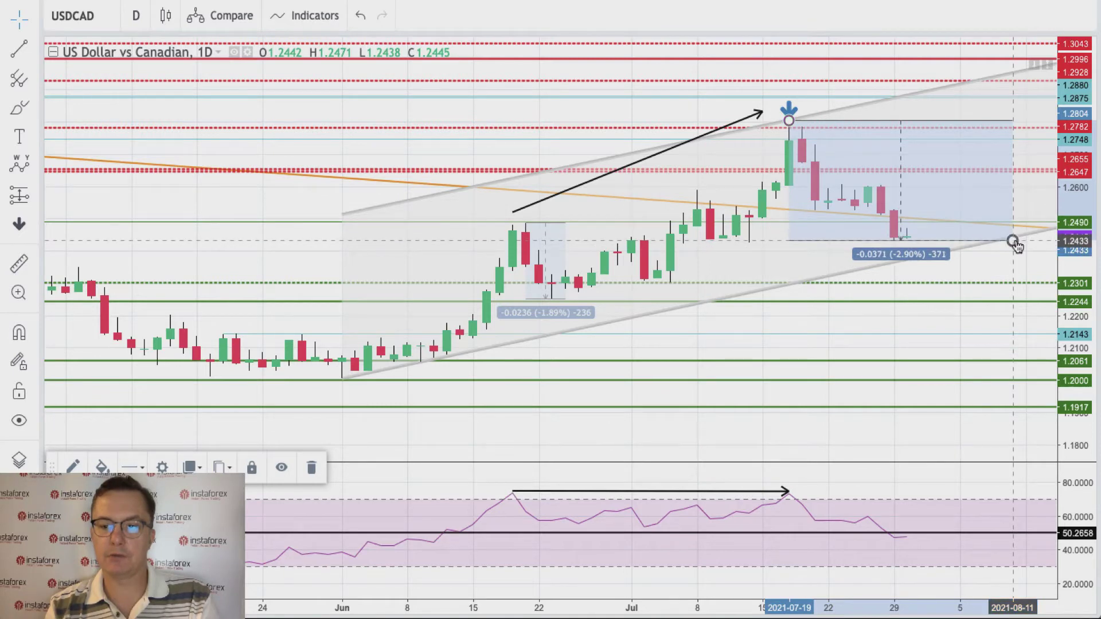
left_click(1012, 262)
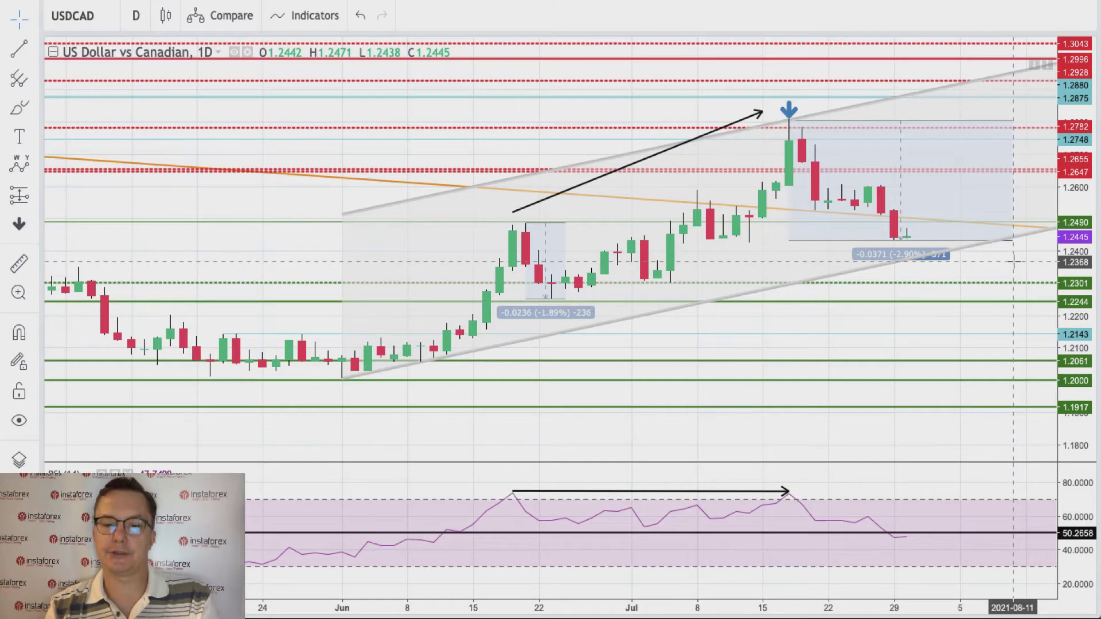
left_click(543, 577)
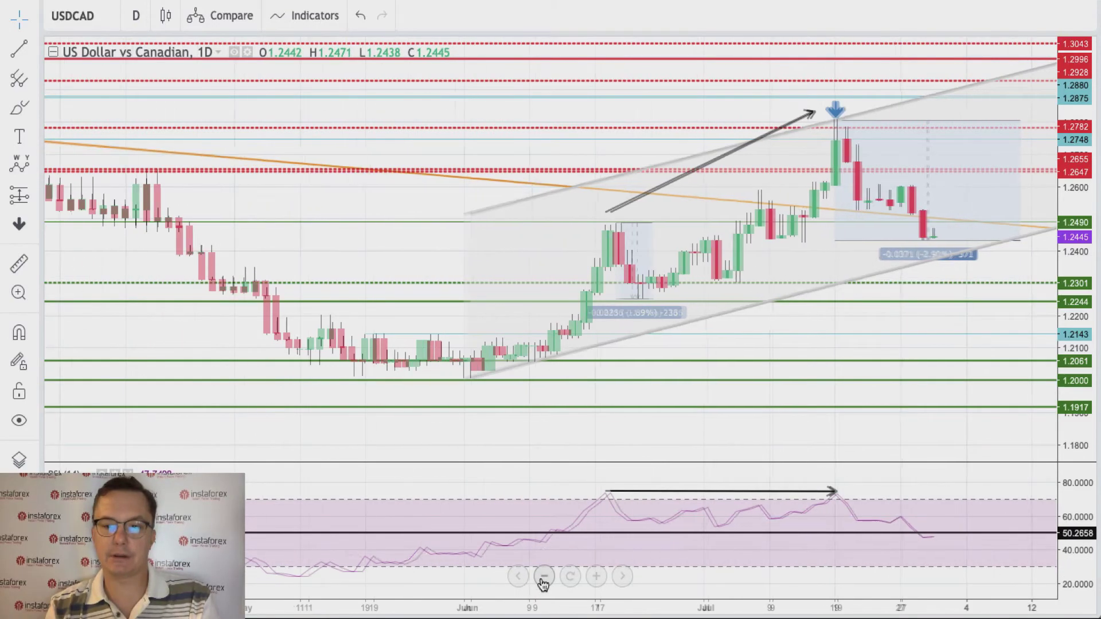
Delete the -2.90% measurement box, keeping the -1.89% June range box.
left_click(543, 577)
left_click_drag(974, 318, 705, 339)
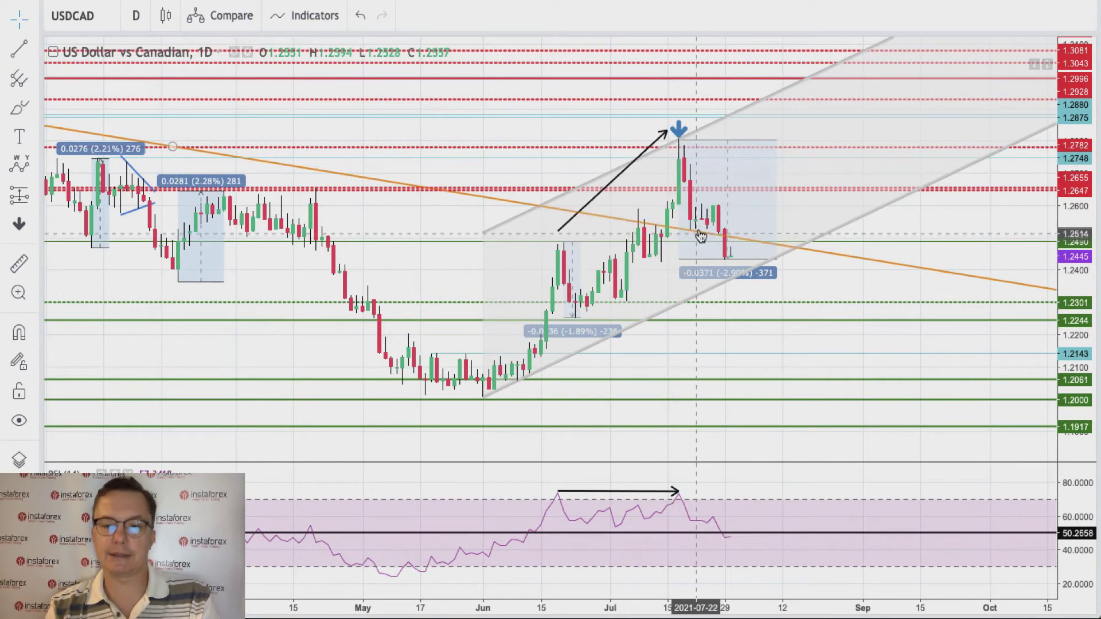
left_click(680, 144)
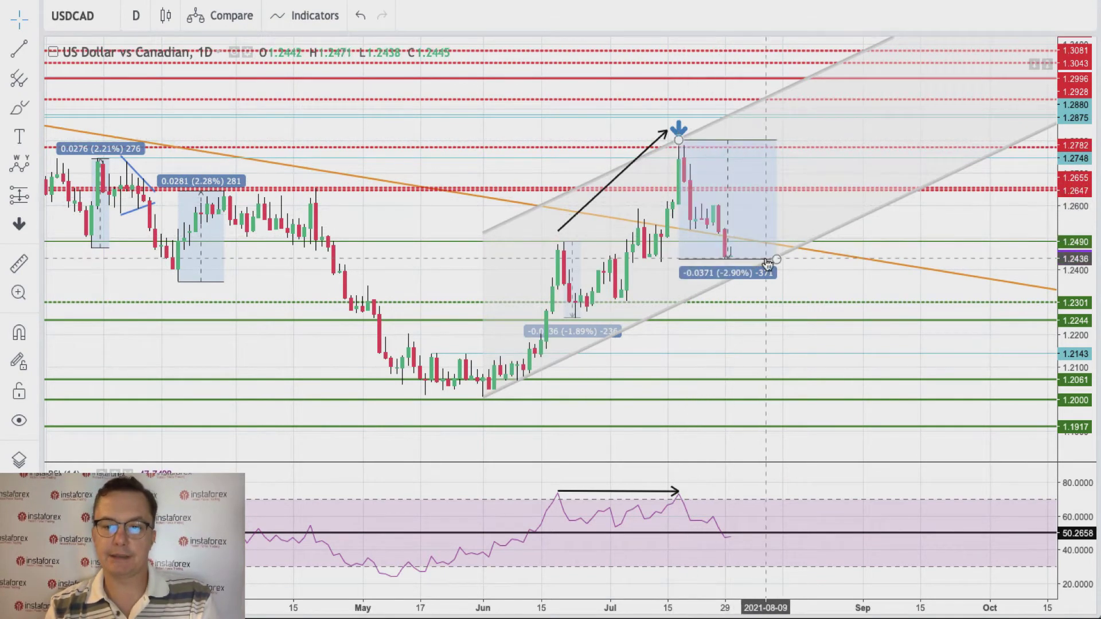
left_click(753, 265)
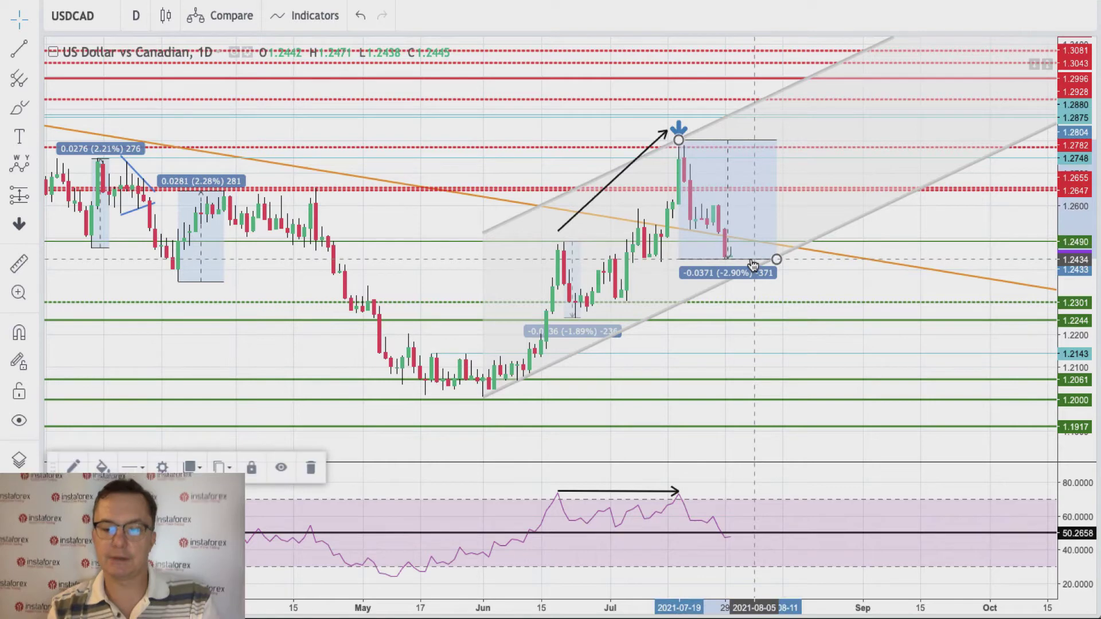
key("Delete")
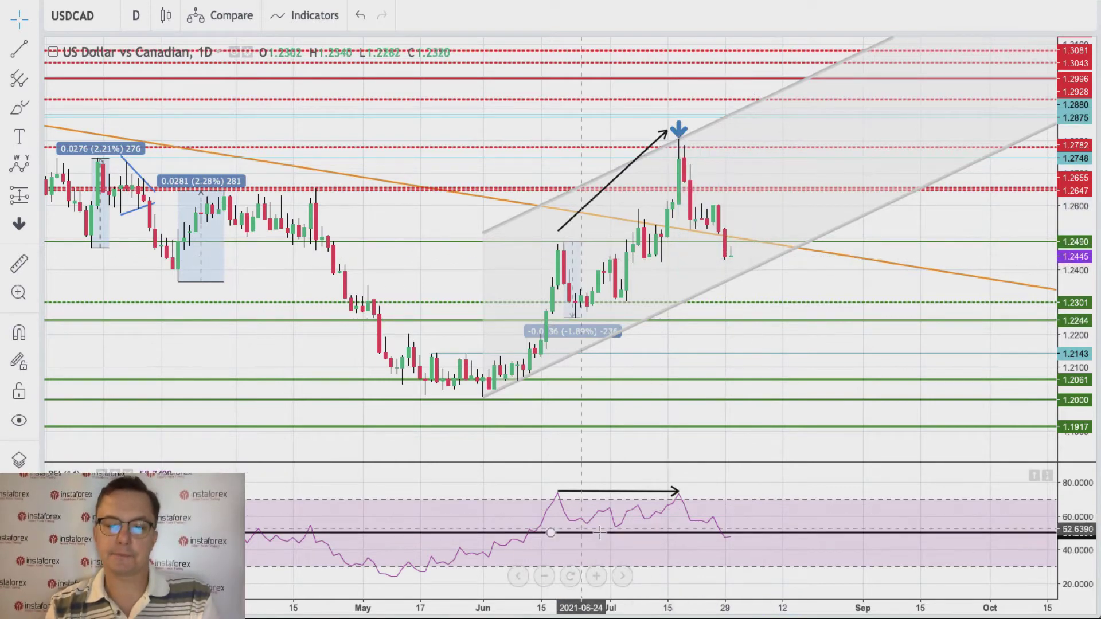
Zoom in on May through July and leave empty space to the right of the candles.
left_click(570, 577)
left_click(591, 580)
left_click(591, 580)
left_click(591, 580)
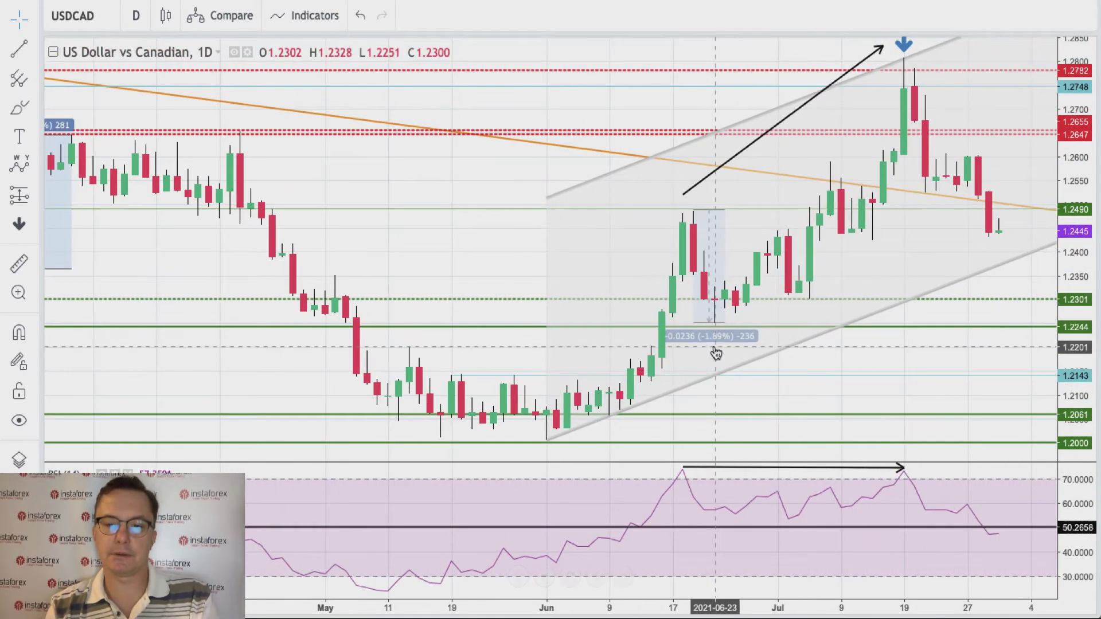
left_click_drag(516, 246, 442, 238)
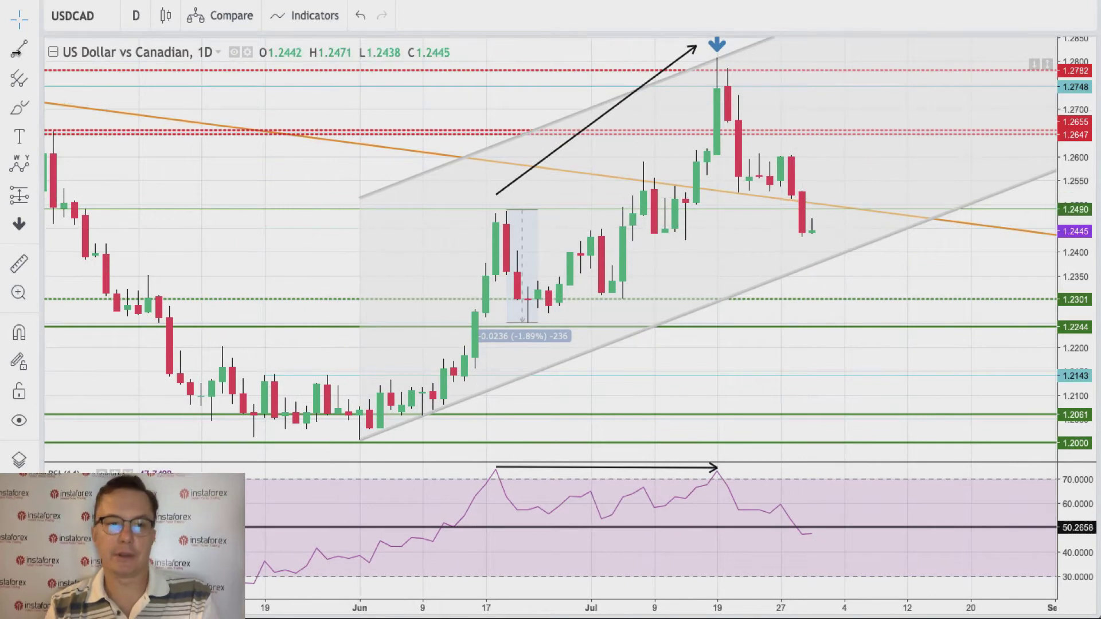
Draw a trend-based Fibonacci extension from the July 19 peak, the following low and the late-July high.
left_click(35, 82)
left_click(123, 349)
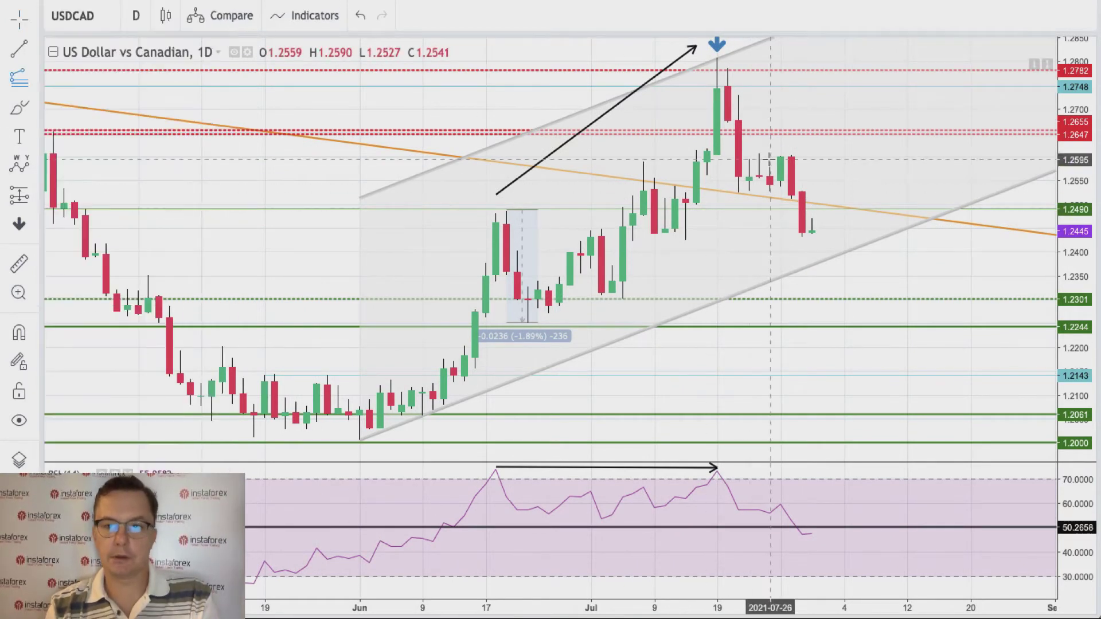
left_click(716, 55)
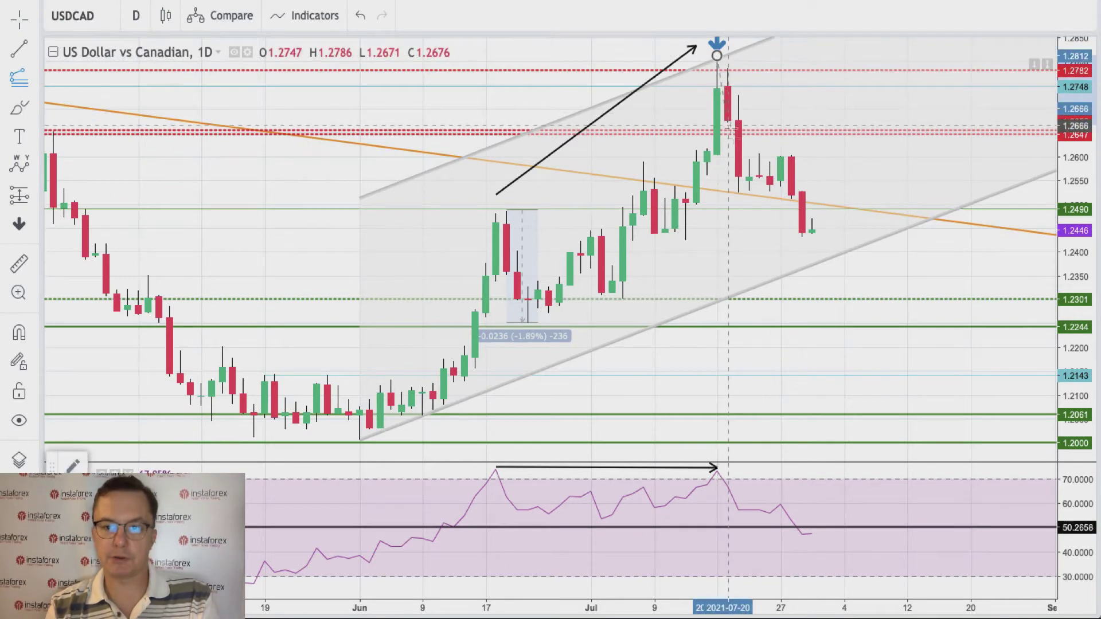
left_click(738, 197)
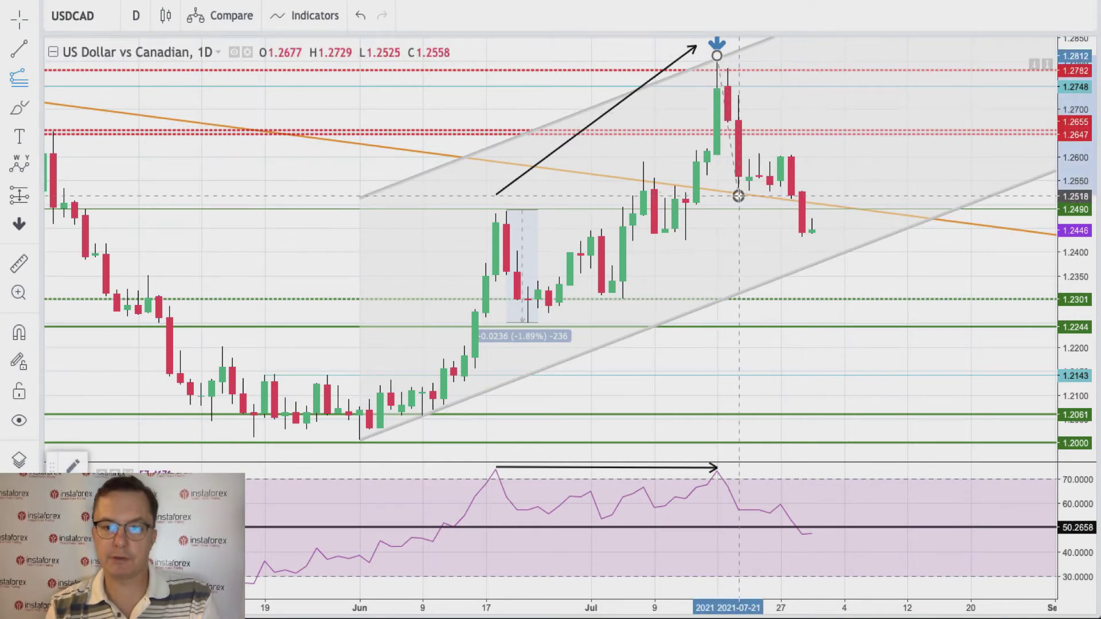
left_click(791, 158)
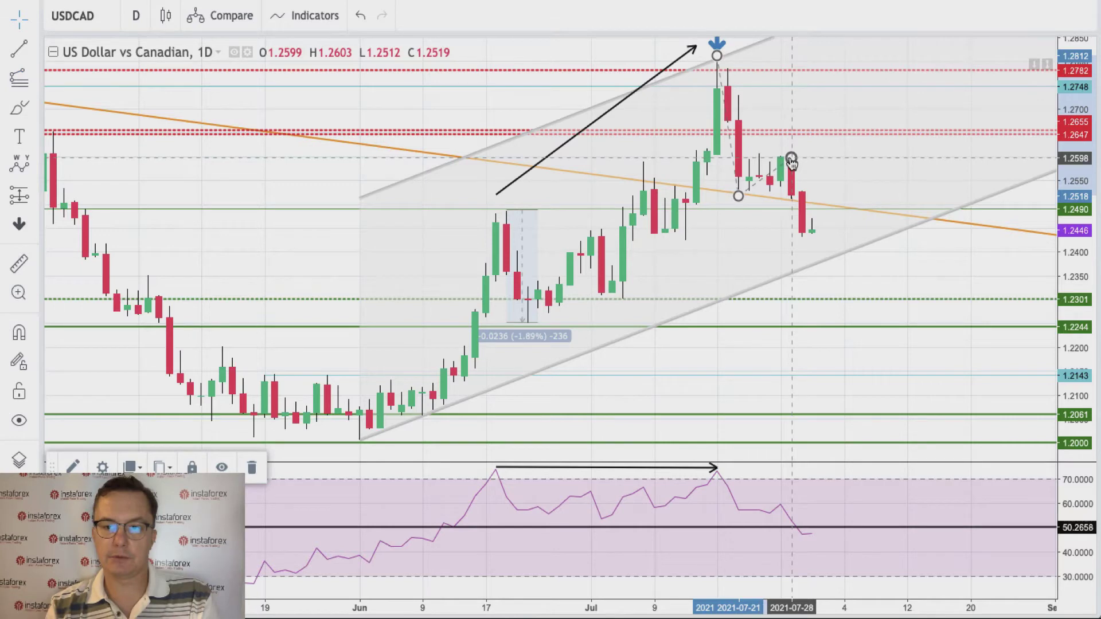
Limit the extension to the 0.618 (1.2418) and 1 (1.2307) levels, turning off 2.272.
double_click(791, 162)
left_click(421, 232)
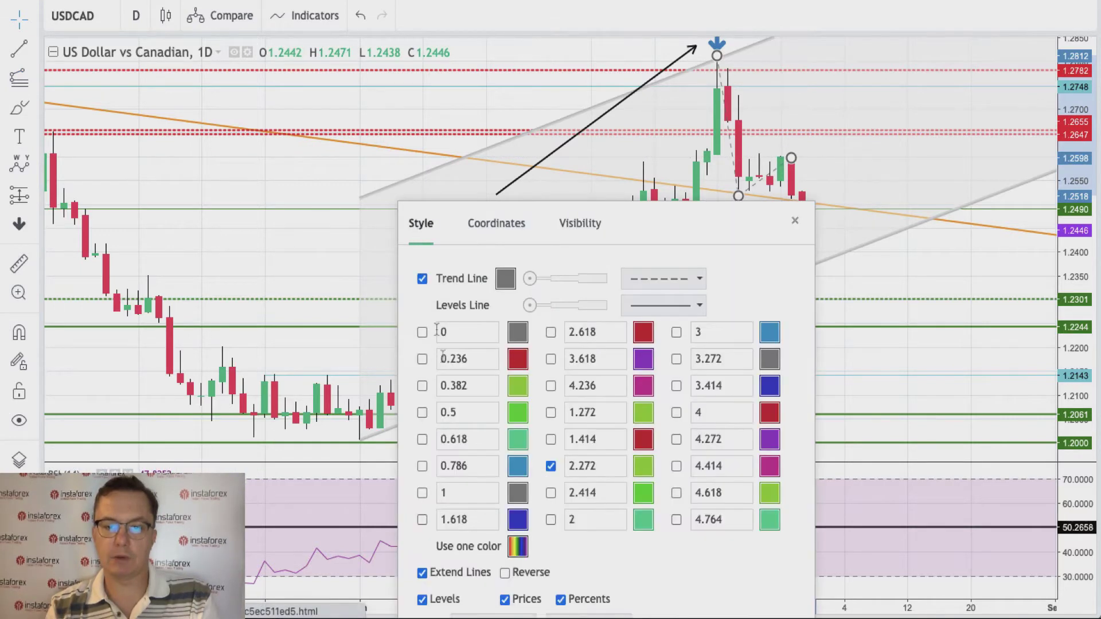
left_click(422, 492)
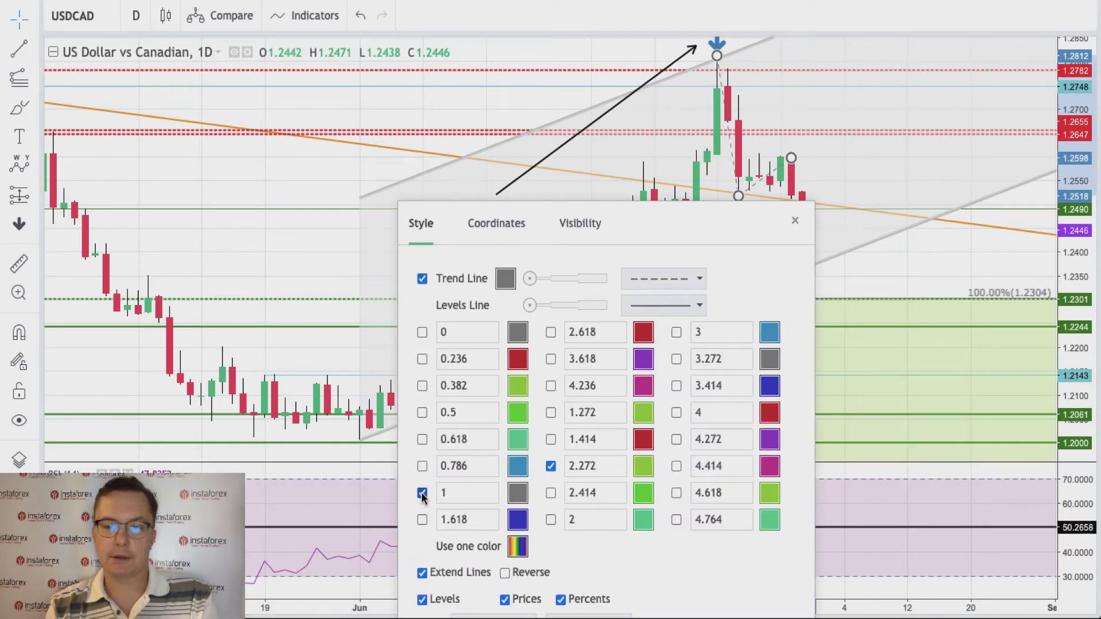
left_click(551, 466)
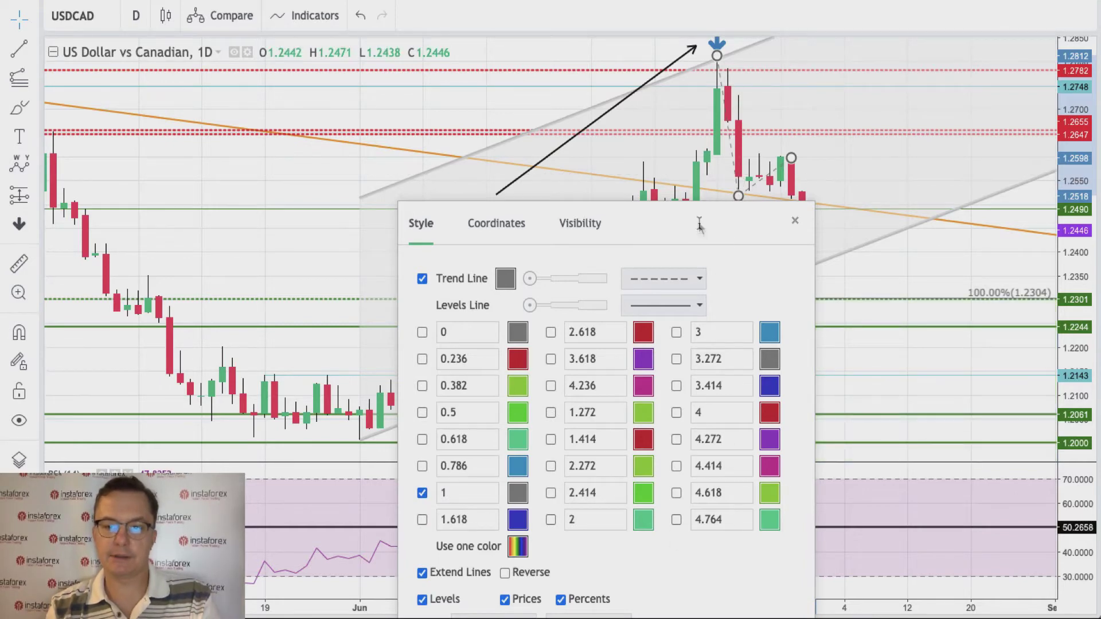
left_click_drag(698, 225, 648, 61)
left_click(658, 588)
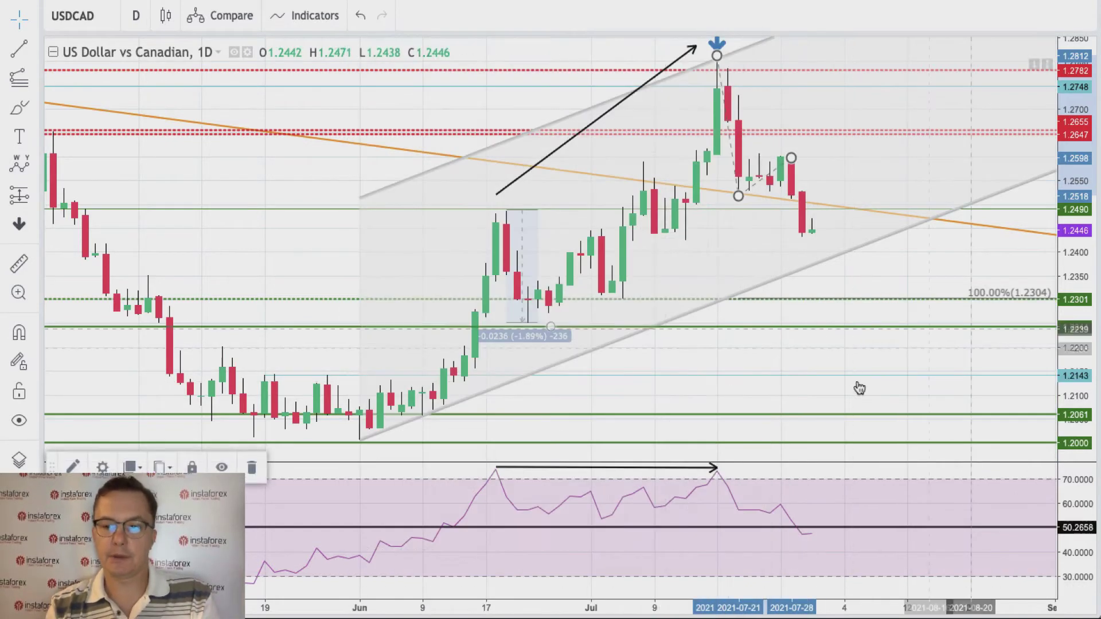
left_click(740, 201)
double_click(739, 198)
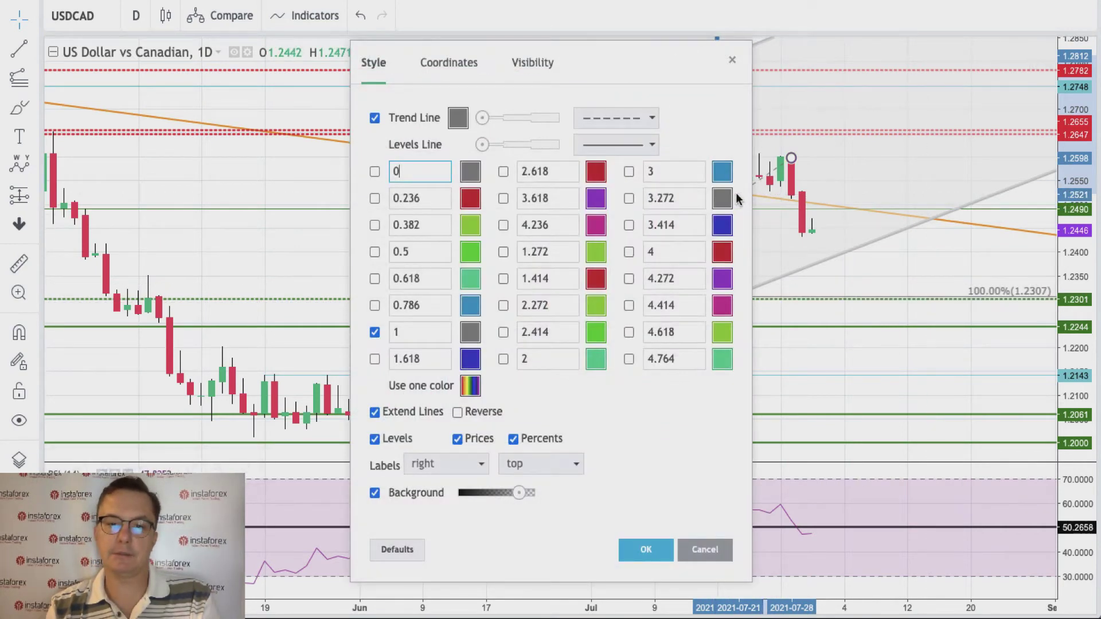
left_click(376, 279)
left_click(646, 551)
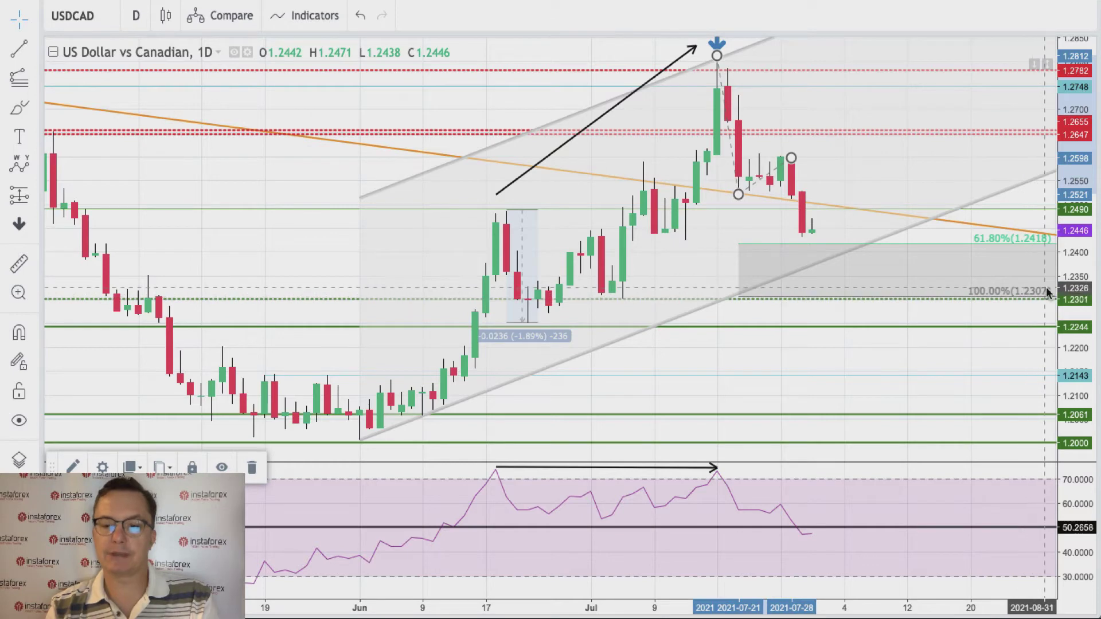
left_click_drag(1083, 269, 1085, 296)
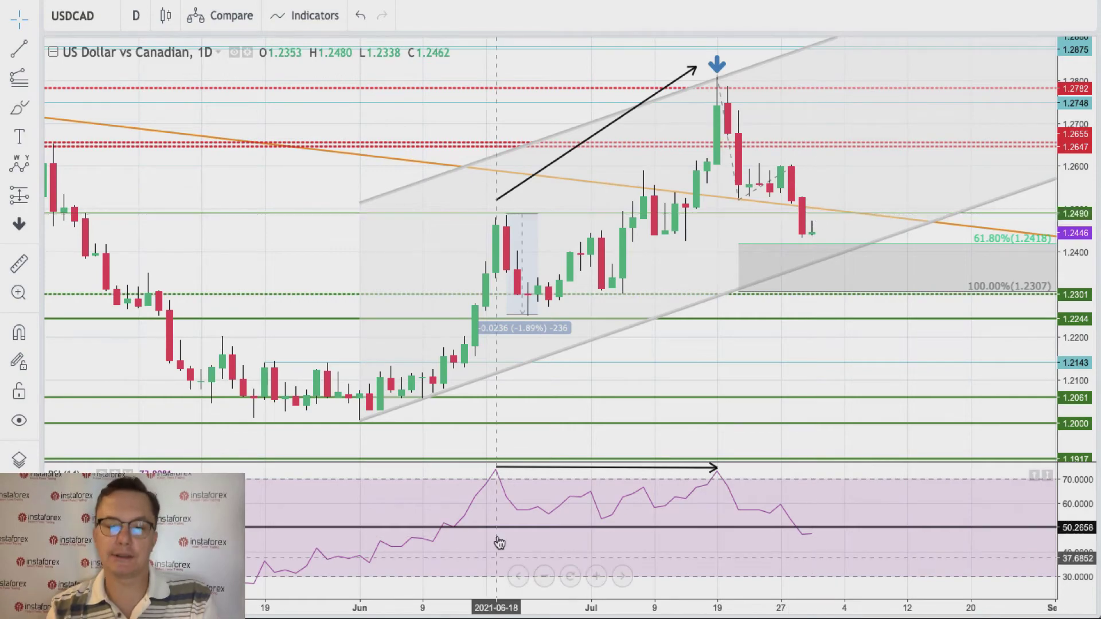
Zoom out and pan back to late 2020 to show resistance levels up to 1.3389.
left_click(545, 576)
left_click(545, 575)
left_click(545, 575)
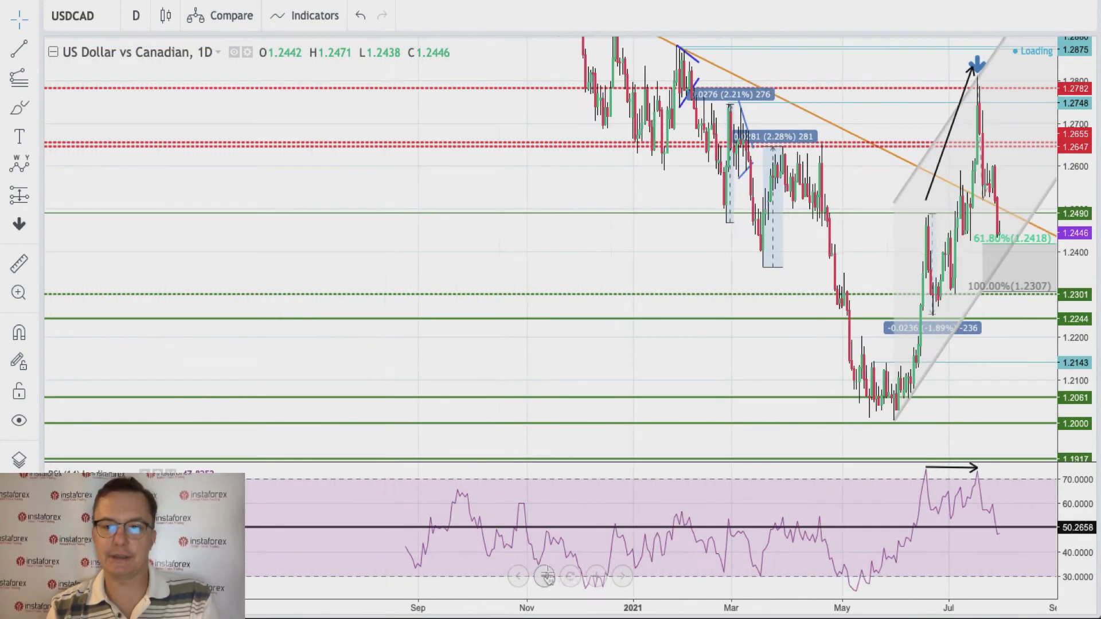
left_click_drag(1085, 275, 1085, 318)
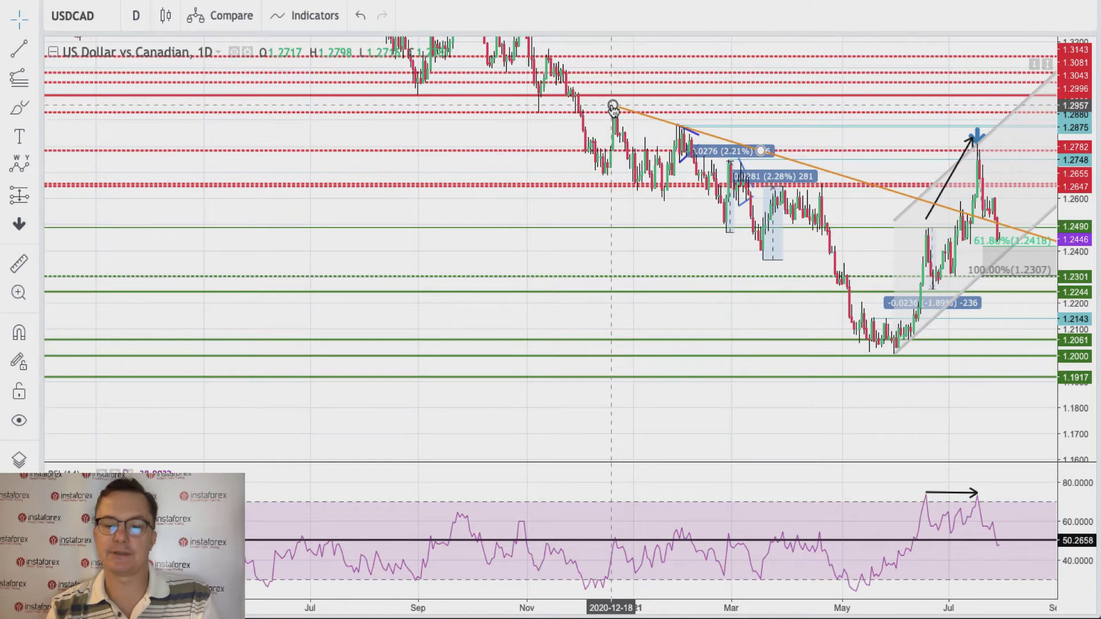
left_click_drag(545, 118, 388, 205)
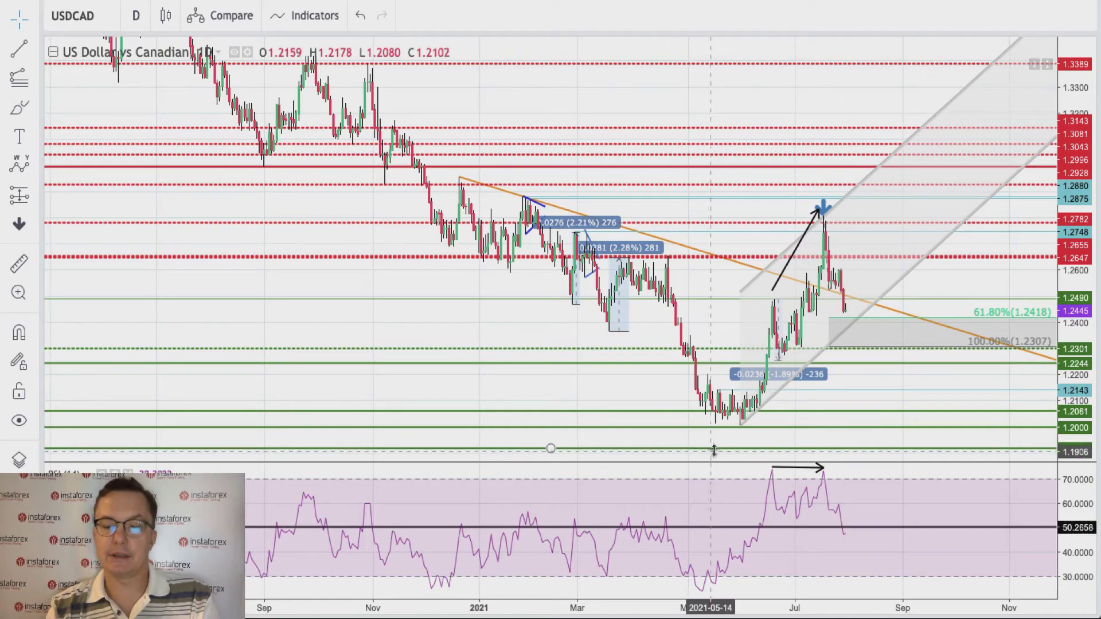
left_click(596, 576)
Zoom back in on the months around the July peak and refit the price scale.
left_click(596, 577)
left_click(596, 576)
left_click(596, 577)
left_click(596, 576)
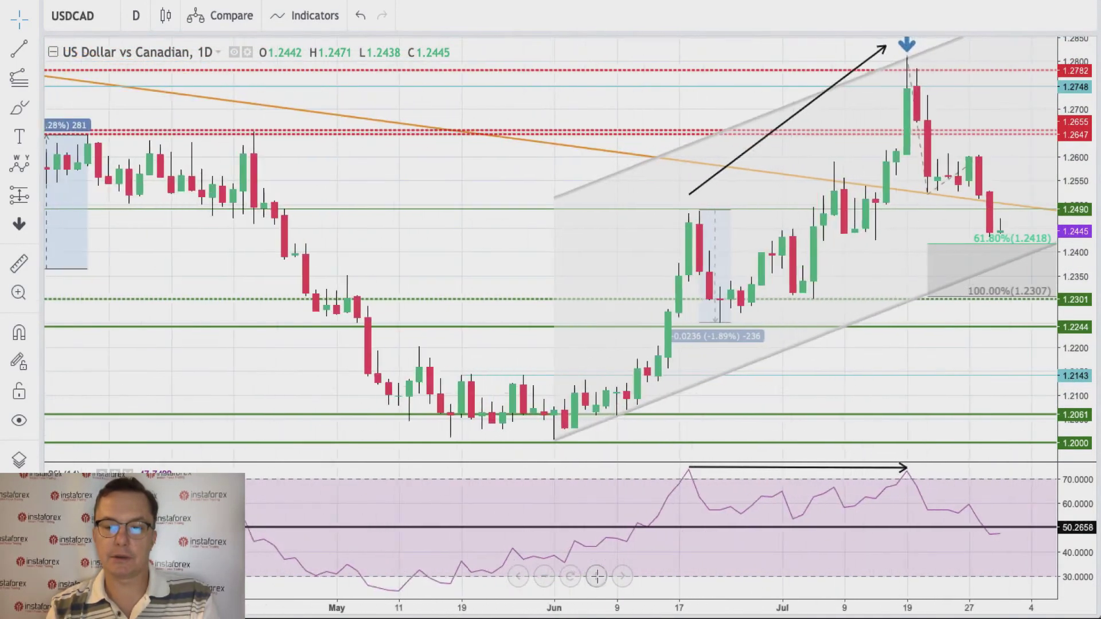
left_click_drag(997, 329, 796, 359)
mouse_move(1077, 256)
left_mouse_down()
mouse_move(1075, 280)
mouse_move(1076, 267)
left_mouse_up()
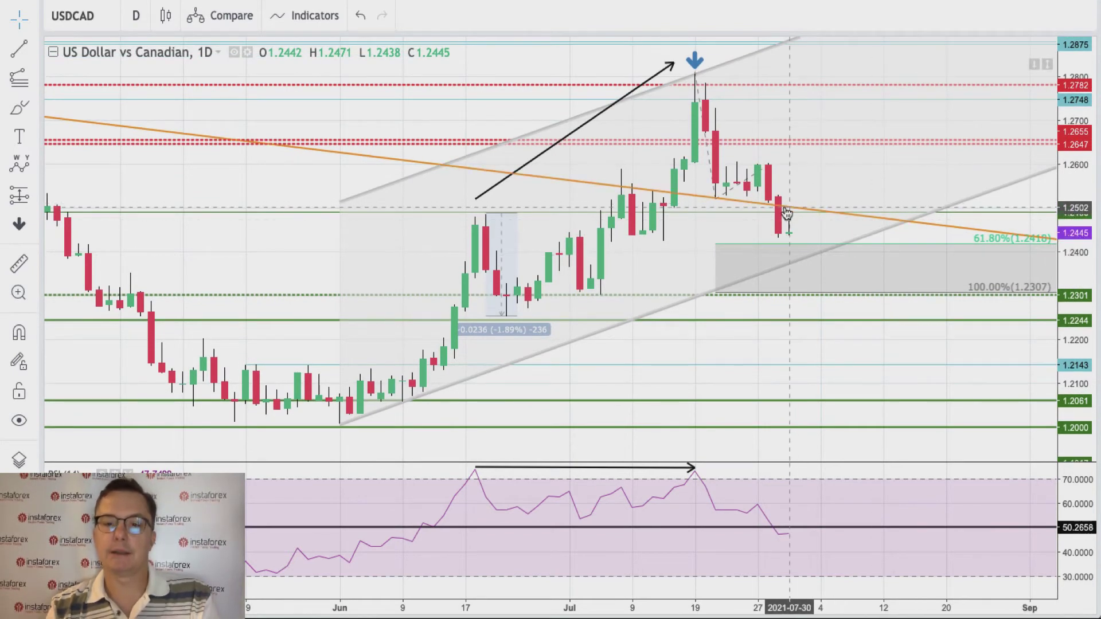
Inspect the July-peak pattern drawing and the 1.2301 level, and nudge the RSI midline up.
left_click(694, 75)
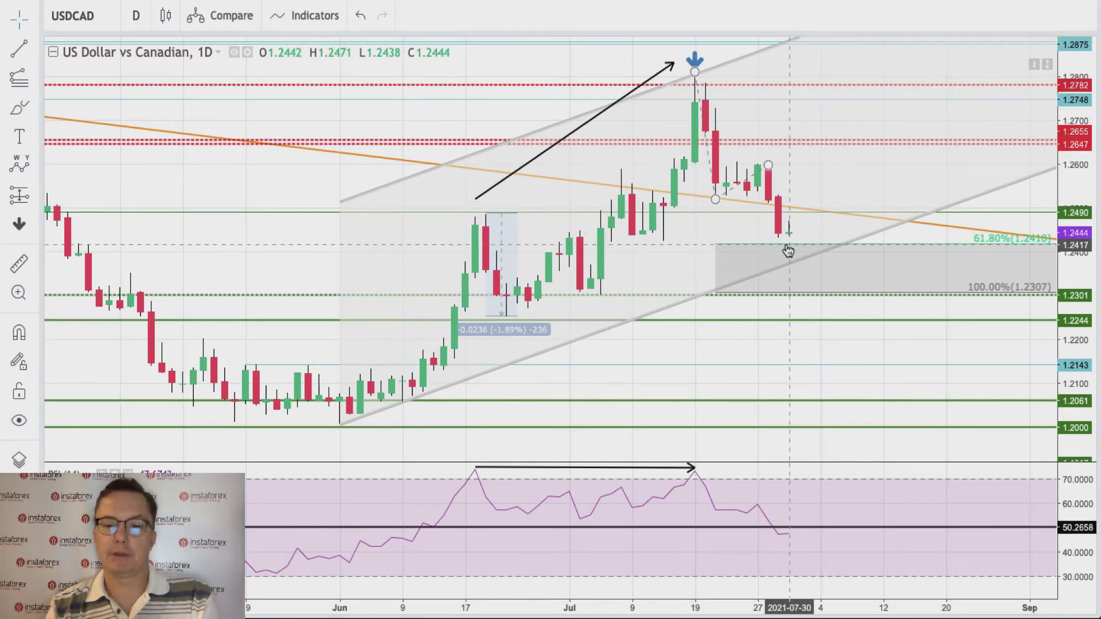
left_click(787, 285)
left_click(1014, 292)
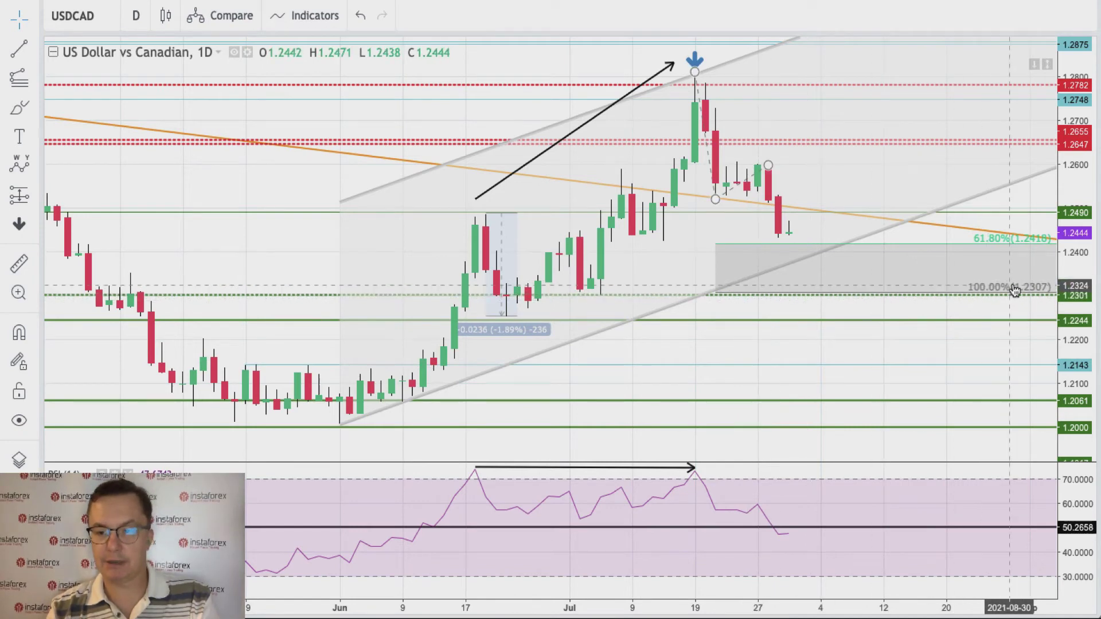
left_click(1014, 299)
left_click(1017, 301)
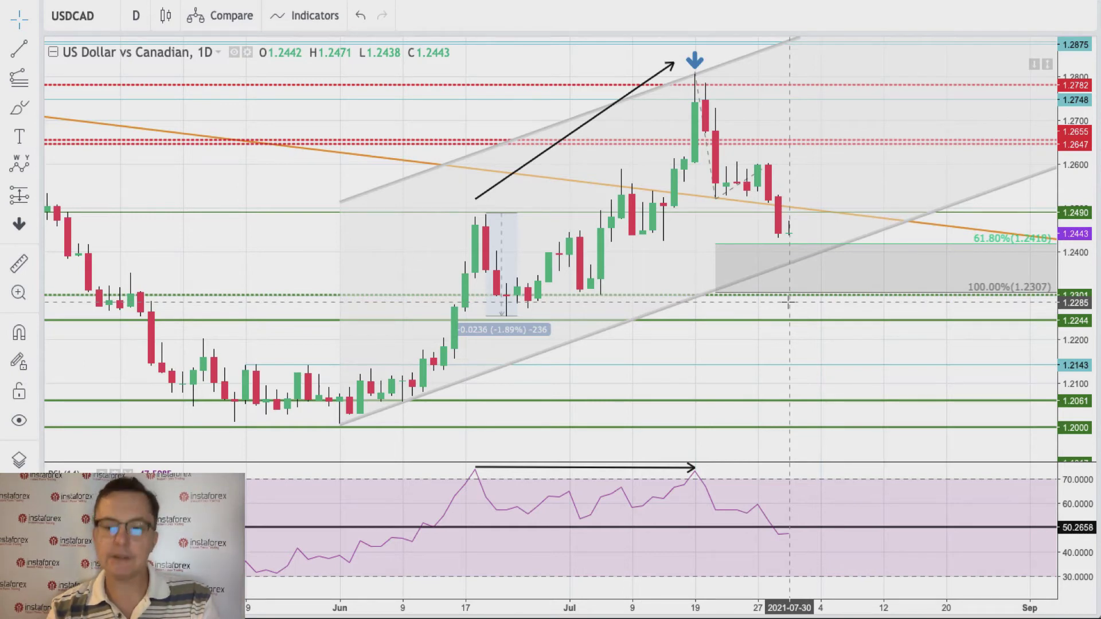
left_click_drag(767, 527, 789, 533)
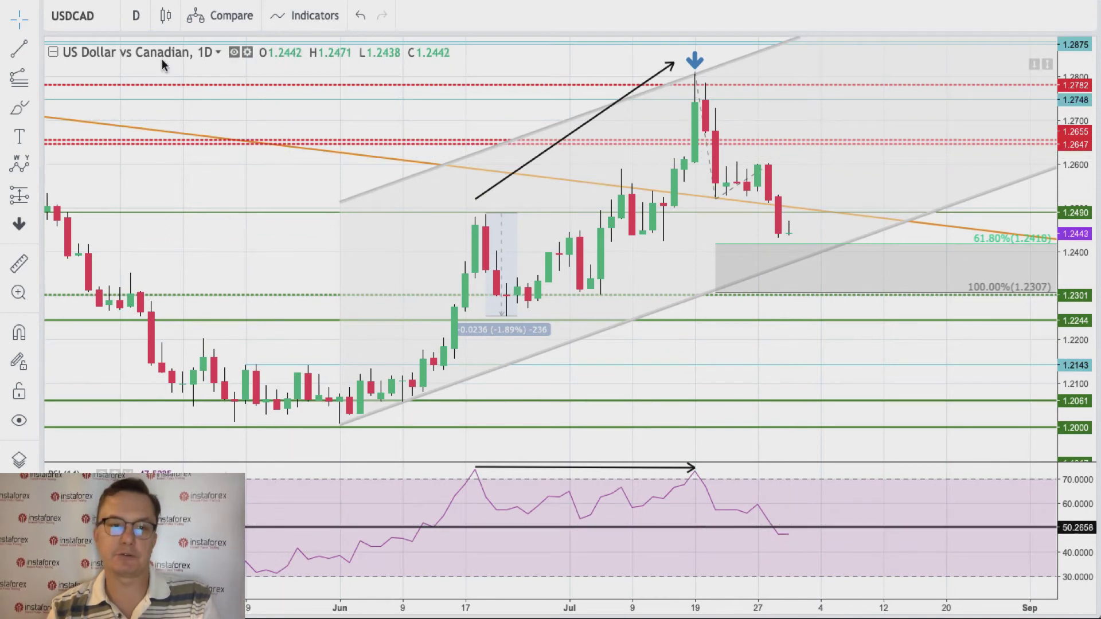
left_click(111, 16)
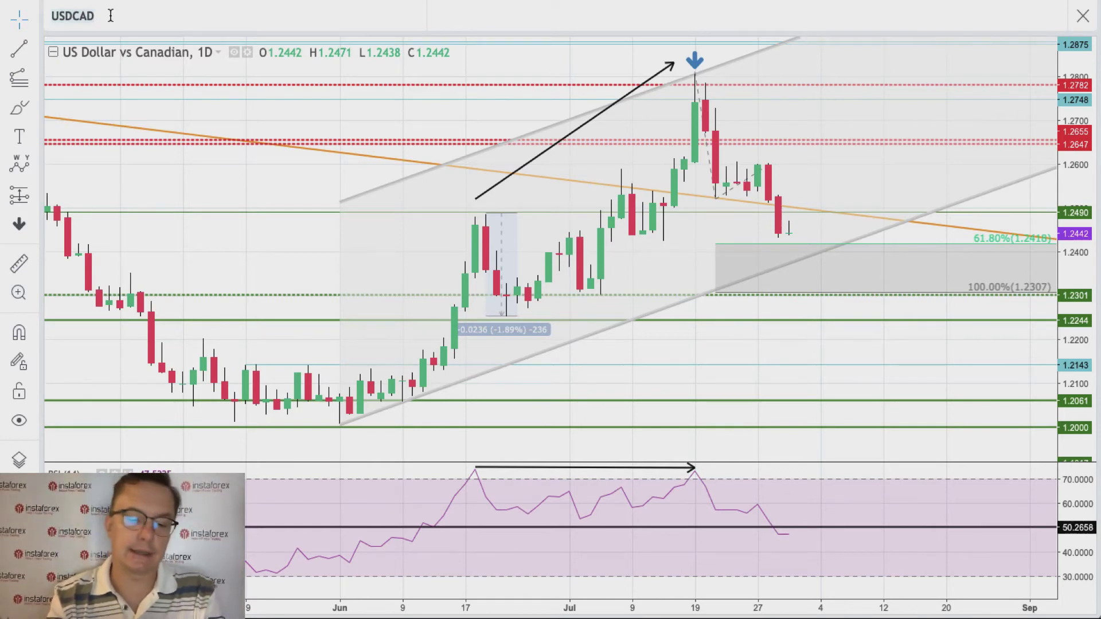
Replace USDCAD with ETH in the symbol box and load the #Ethereum vs USD daily chart.
key("BackSpace")
key("BackSpace")
key("BackSpace")
key("BackSpace")
key("BackSpace")
key("BackSpace")
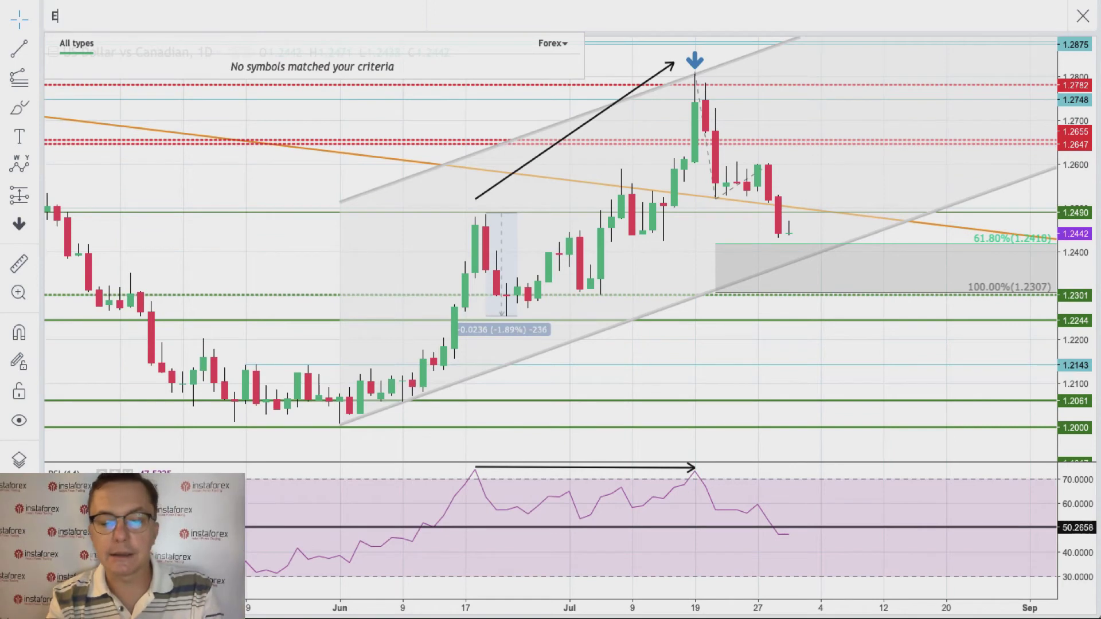
type("ETH")
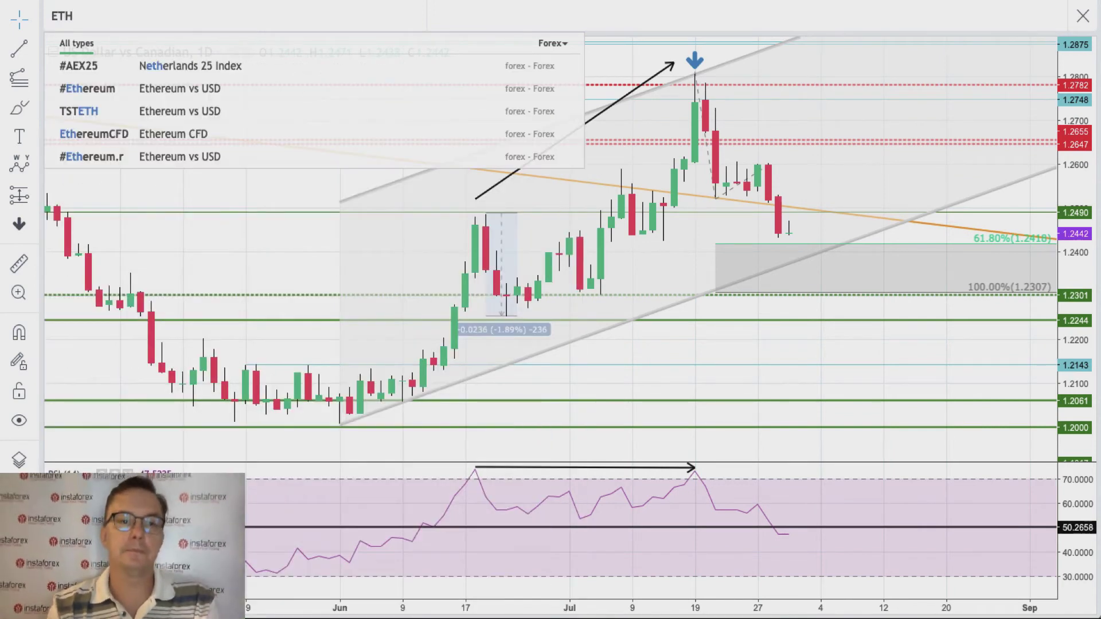
left_click(132, 92)
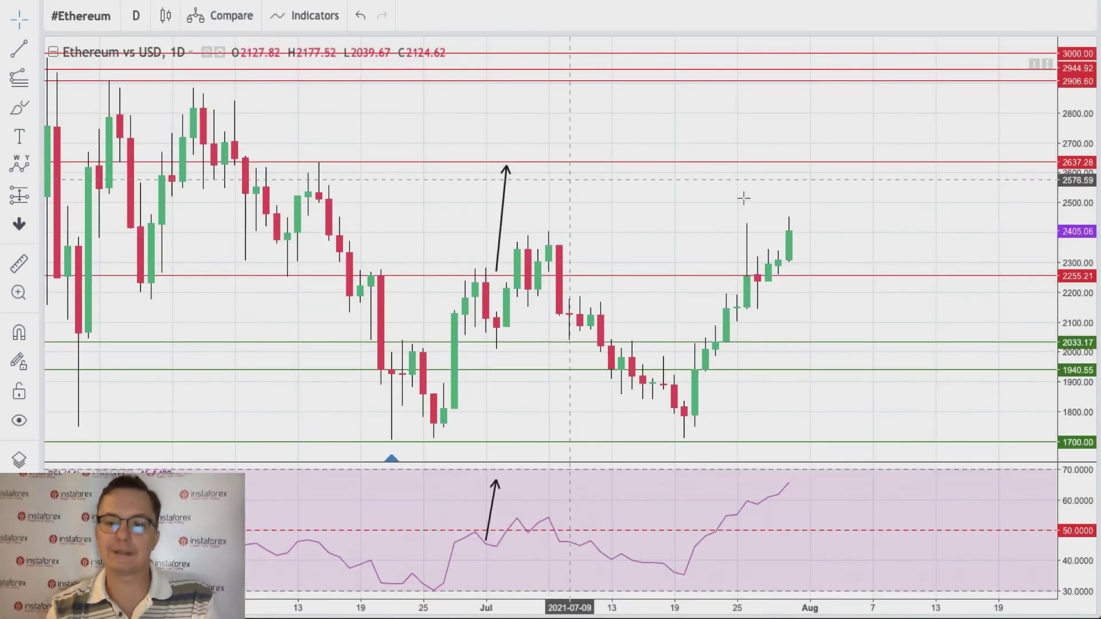
Delete the black arrow trend line on the Ethereum price chart and the arrow in the RSI pane.
left_click_drag(1077, 230, 1076, 258)
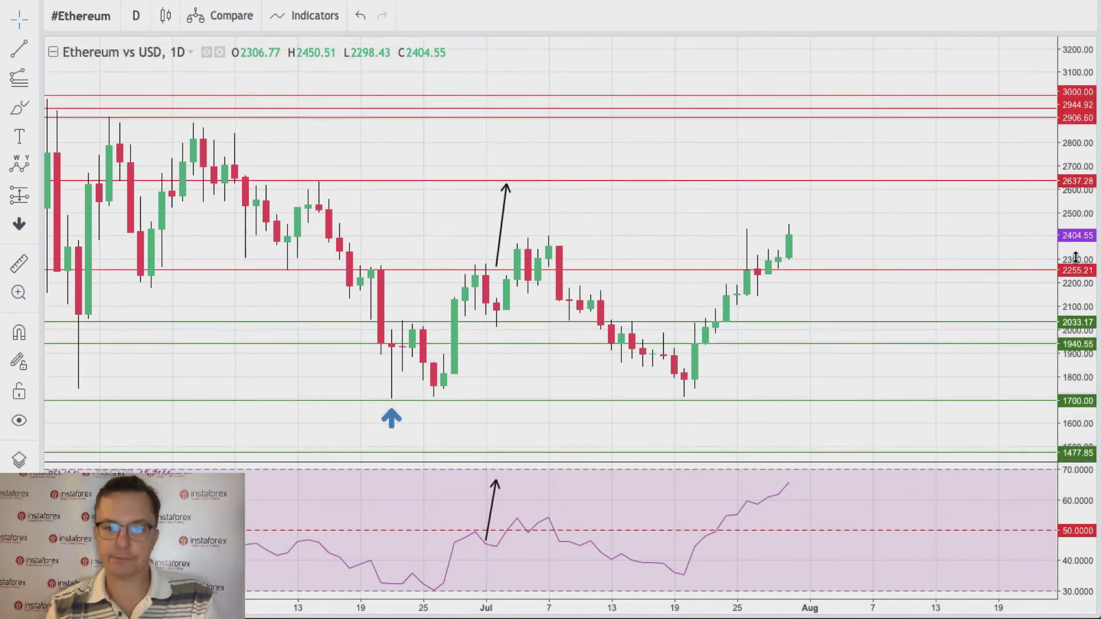
left_click_drag(878, 258, 883, 192)
left_click(507, 181)
left_click(512, 189)
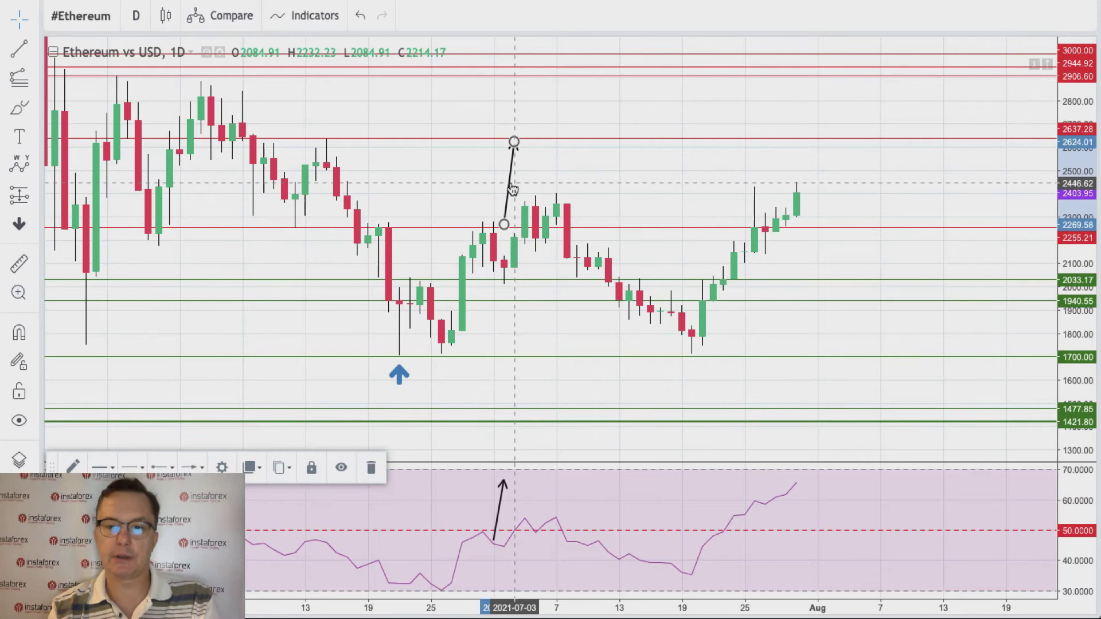
key("Delete")
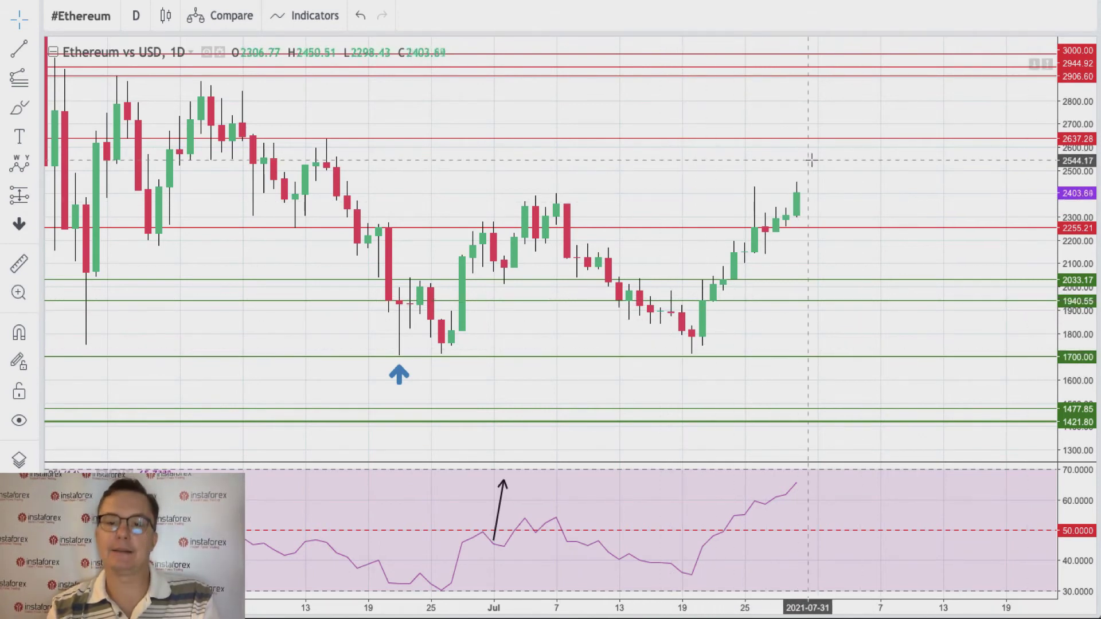
left_click(499, 511)
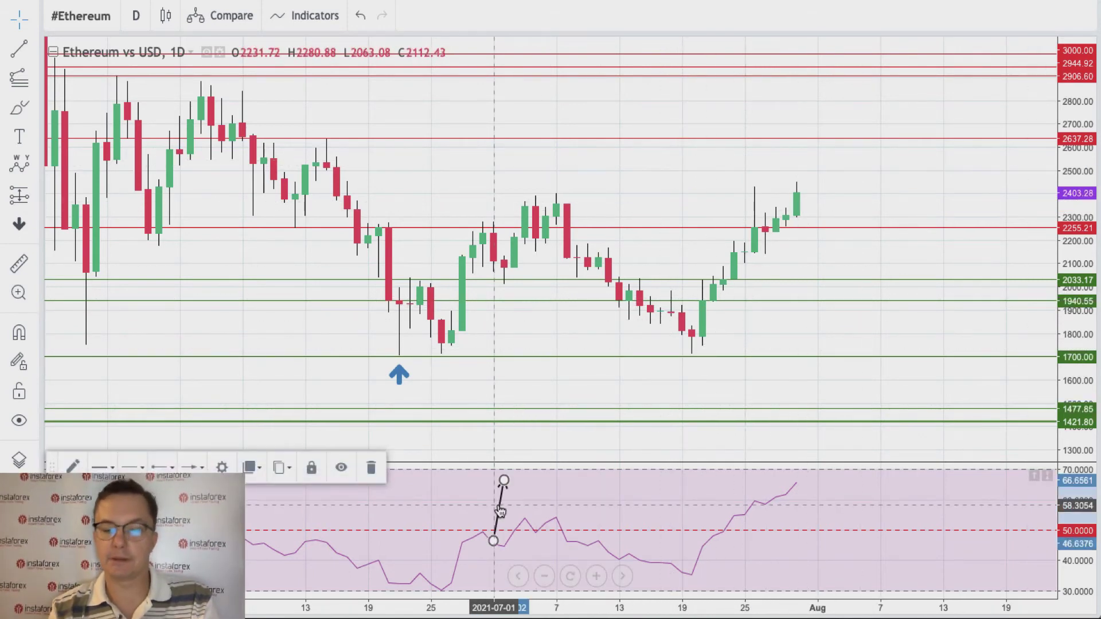
key("Delete")
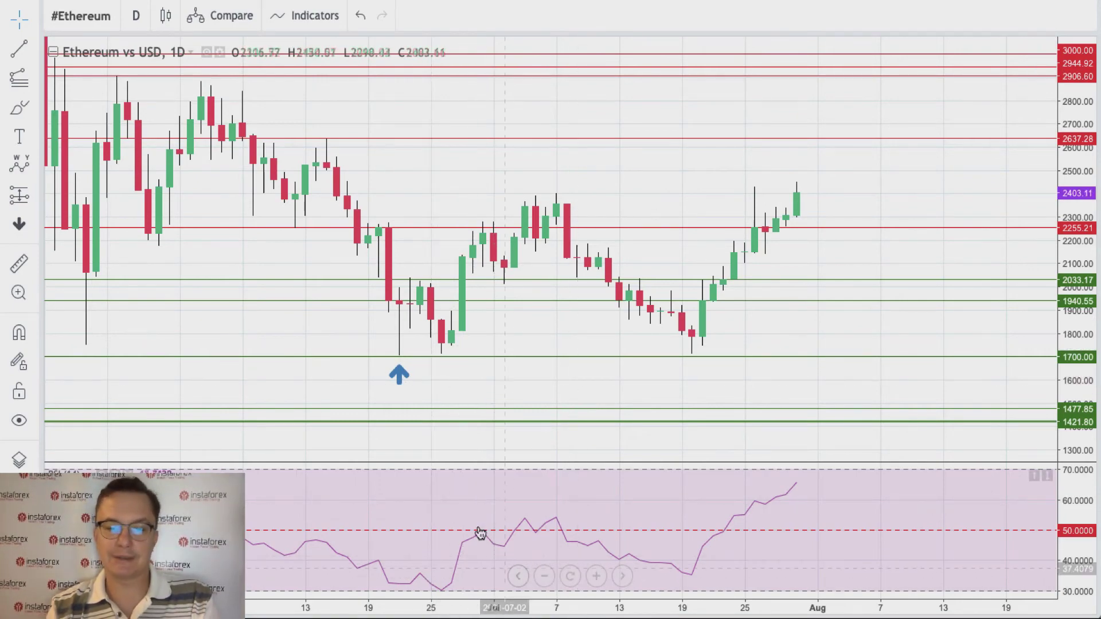
left_click(544, 575)
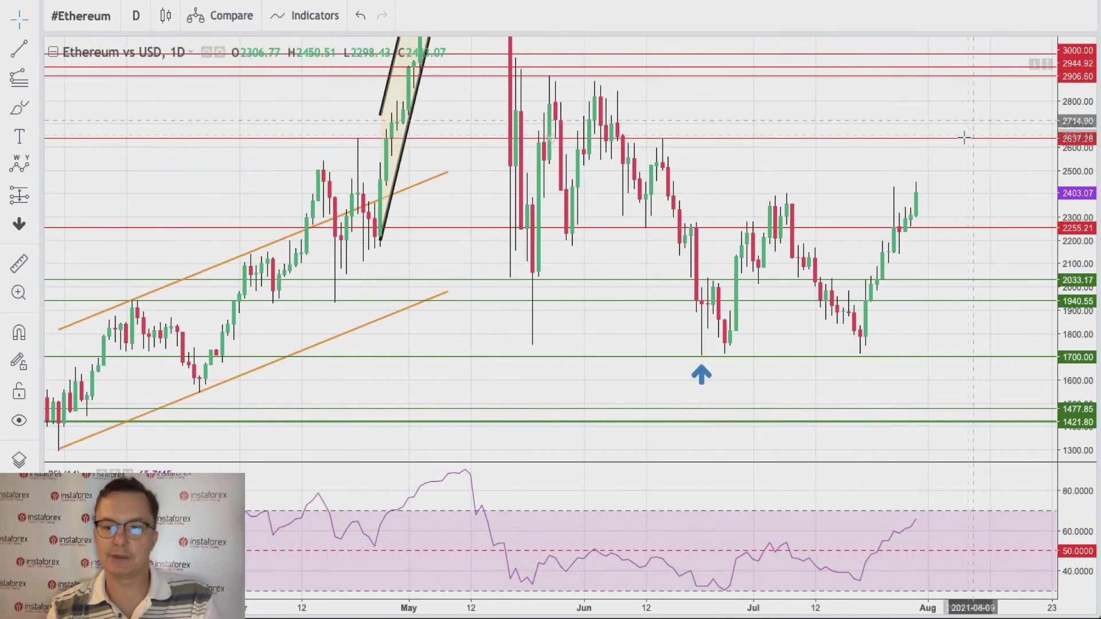
Drag the red 2255.21 horizontal line up to 2401.02, just below the 2404 price.
left_click_drag(964, 139, 925, 224)
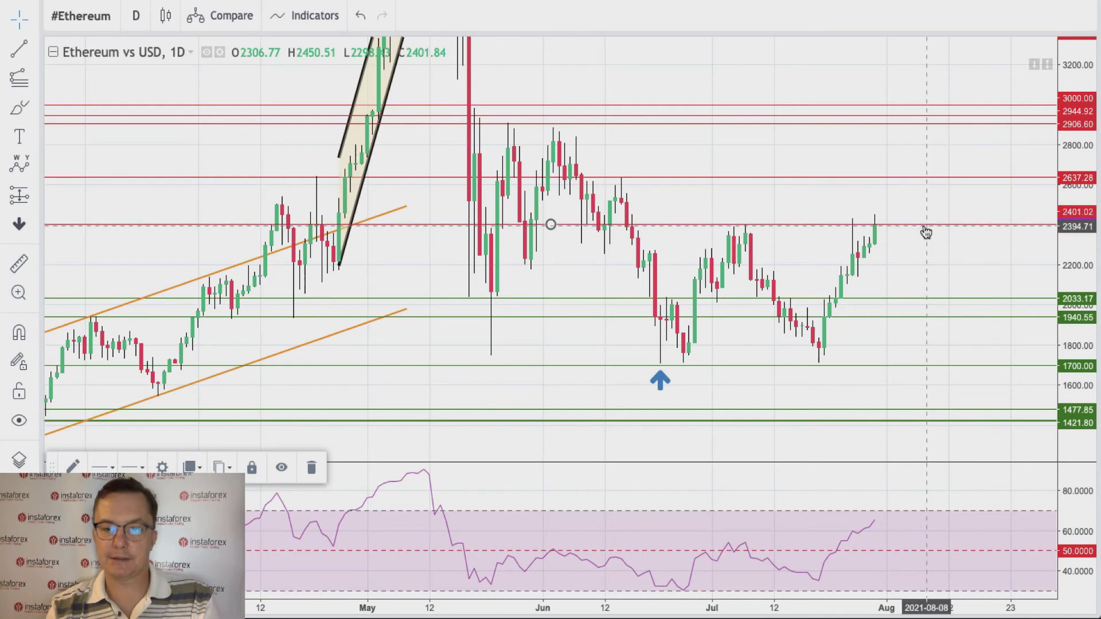
left_click(926, 204)
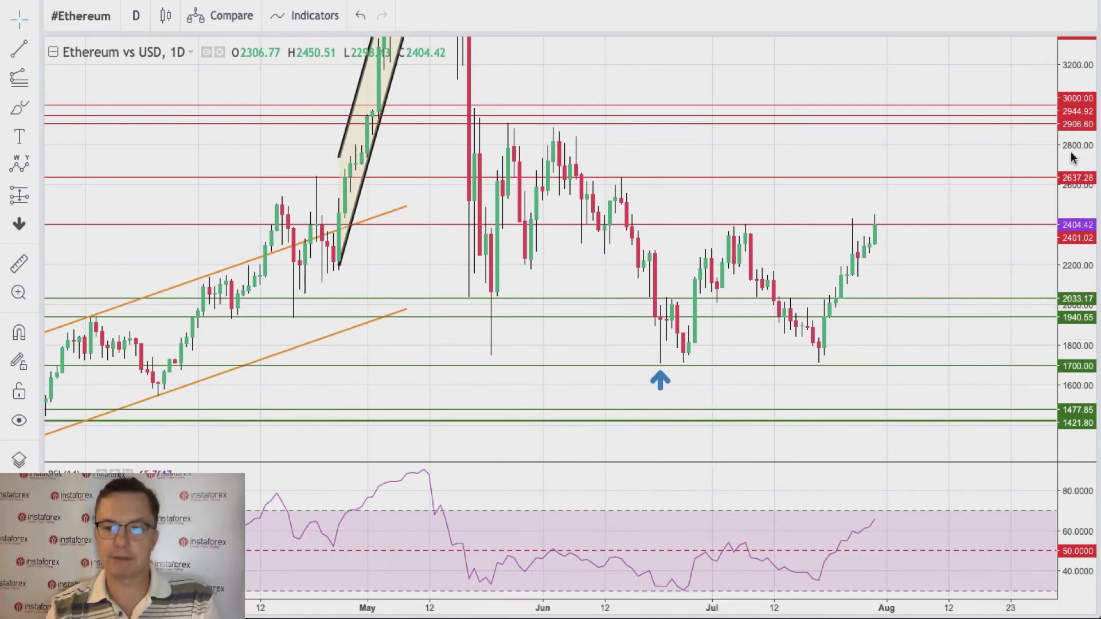
scroll(975, 189, "down", 5)
Show prices up to 4750, inspect the blue up-arrow, and nudge the 1700 line slightly lower.
left_click_drag(911, 152, 866, 243)
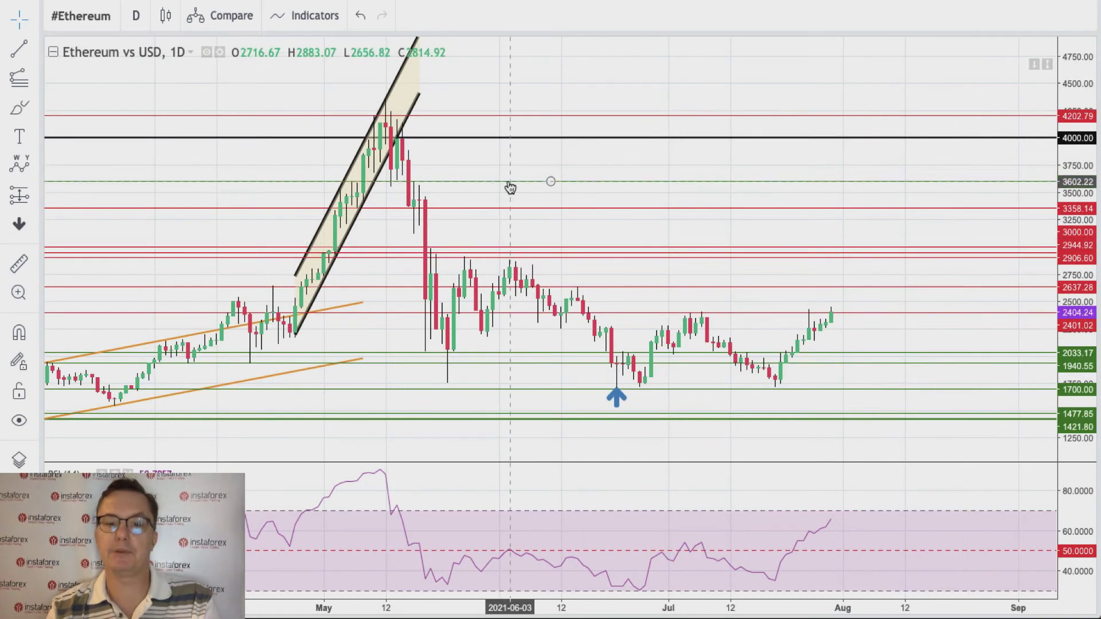
left_click(616, 396)
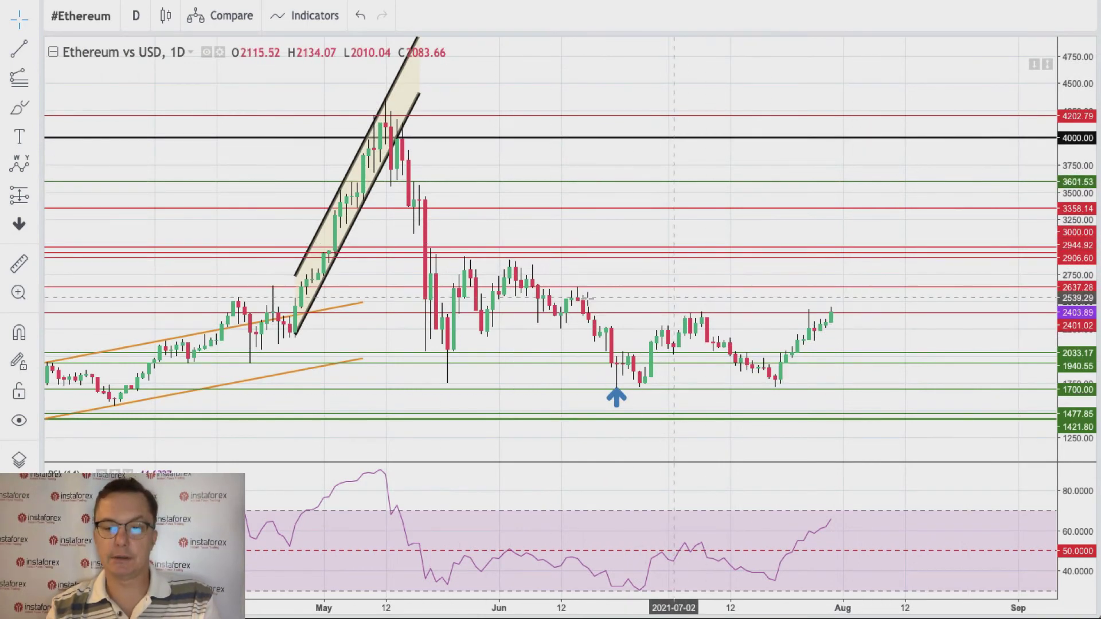
left_click(772, 342)
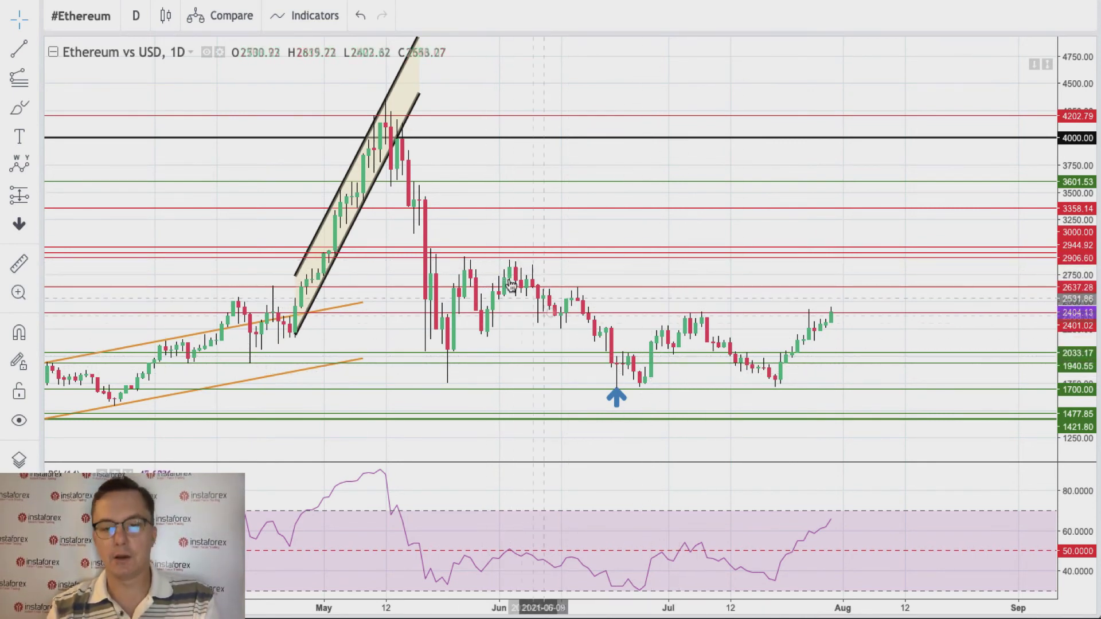
left_click(618, 398)
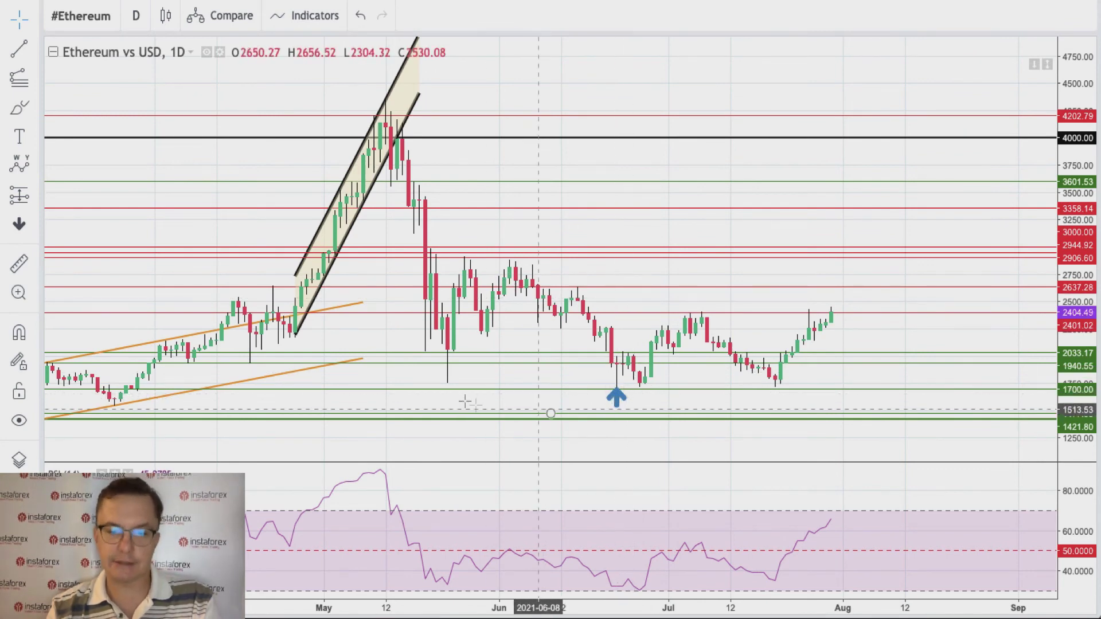
left_click(716, 390)
left_click_drag(711, 391, 773, 399)
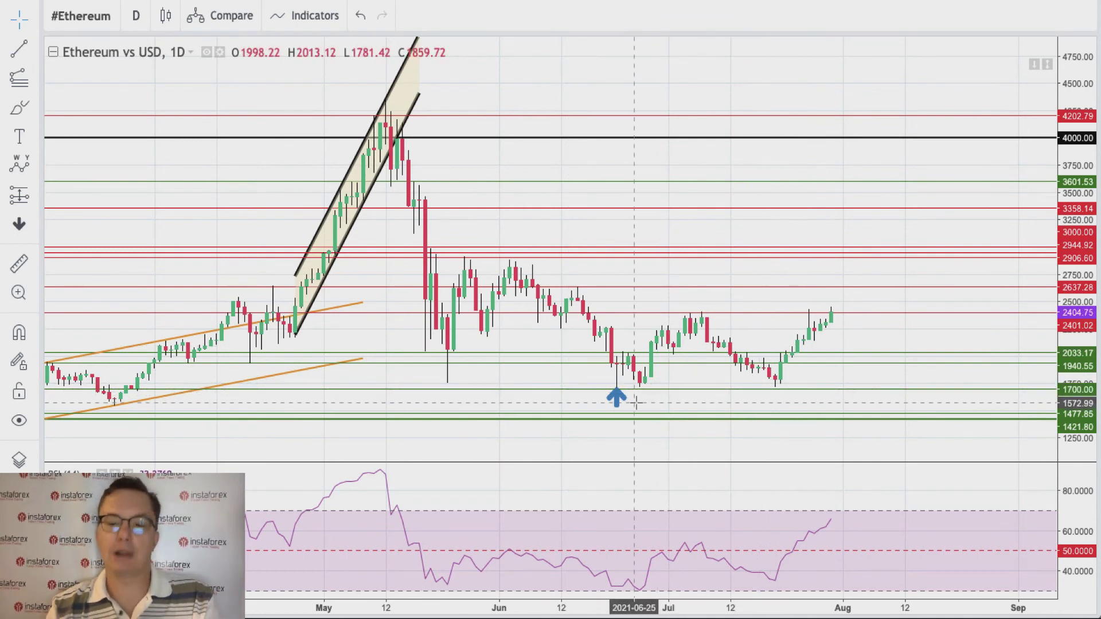
left_click(783, 397)
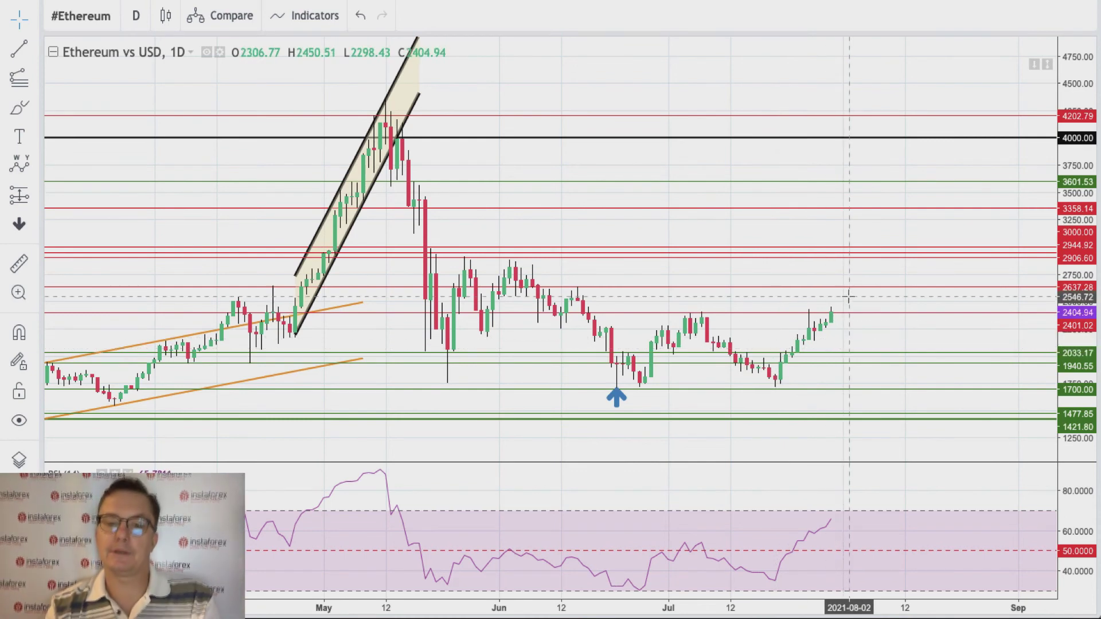
Move red horizontal target lines to 3601.53 and 4345.52 on the Ethereum chart.
left_click_drag(851, 259, 851, 253)
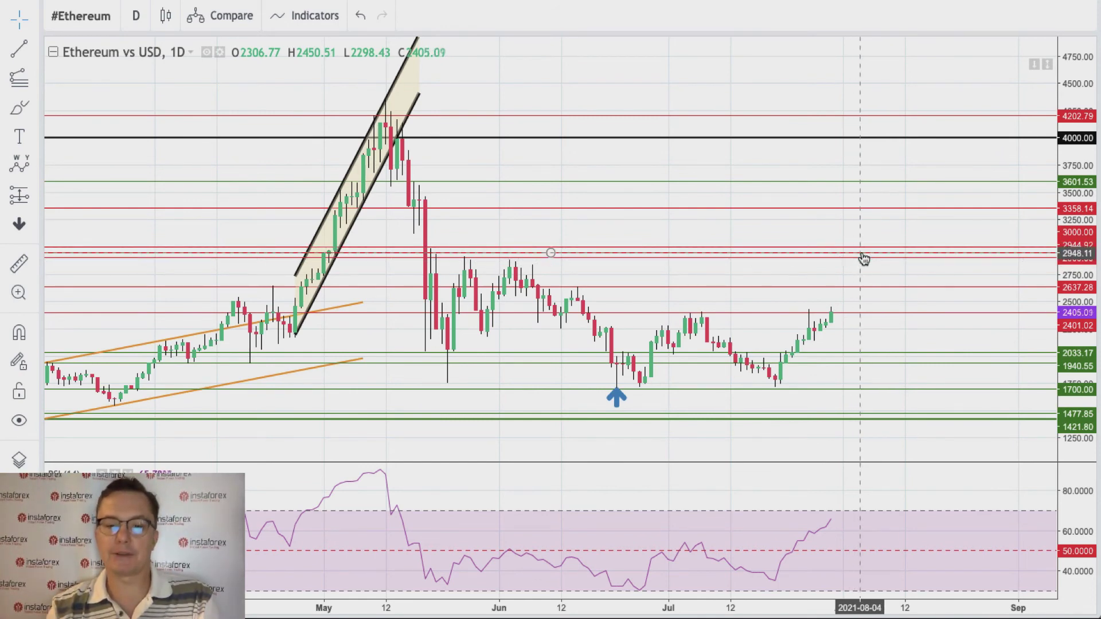
left_click_drag(865, 259, 906, 187)
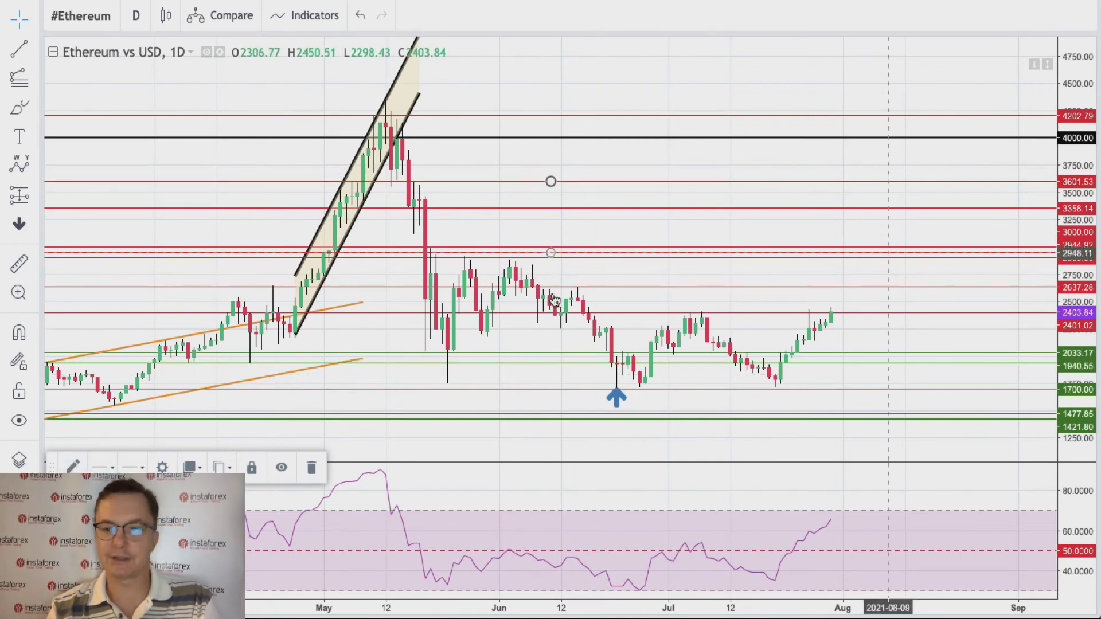
left_click(984, 156)
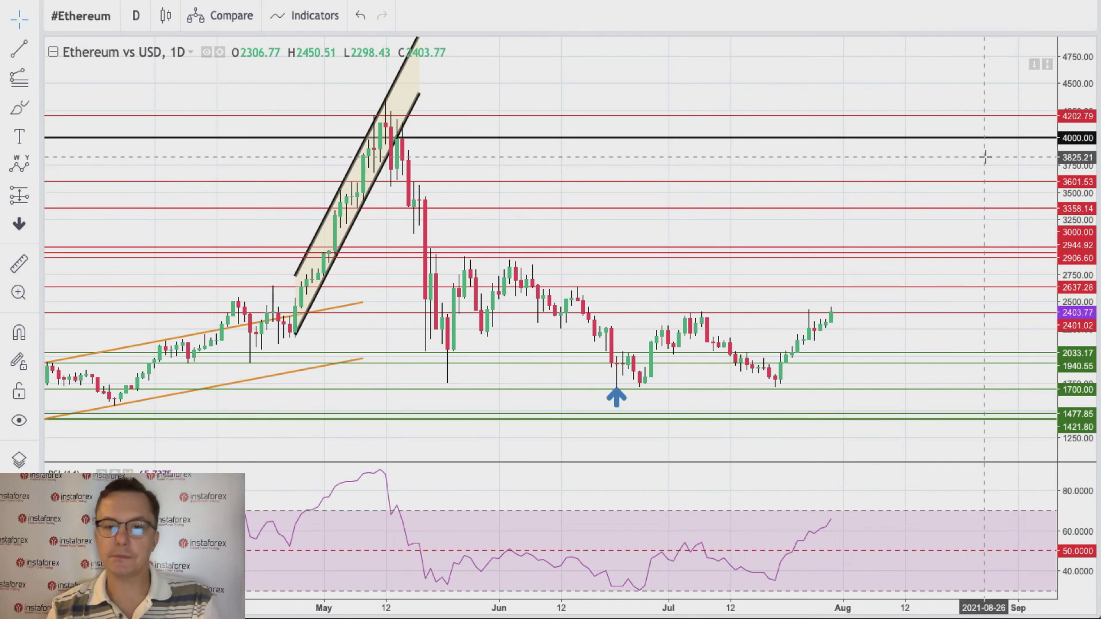
left_click(950, 119)
mouse_move(939, 113)
left_mouse_down()
mouse_move(872, 88)
mouse_move(870, 100)
left_mouse_up()
left_click(948, 155)
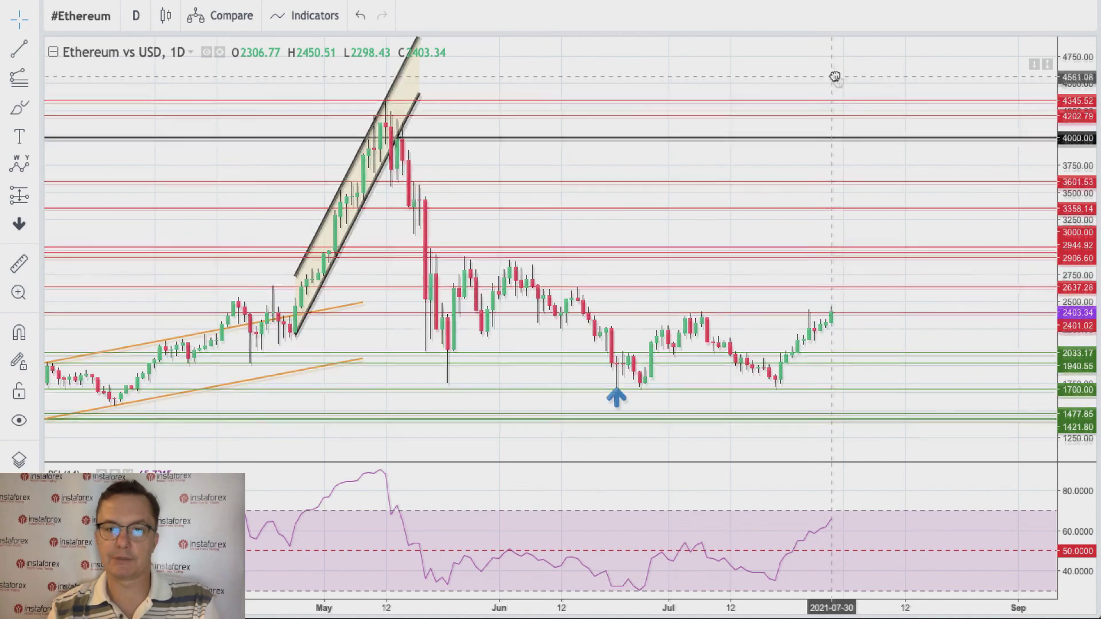
left_click_drag(834, 77, 840, 87)
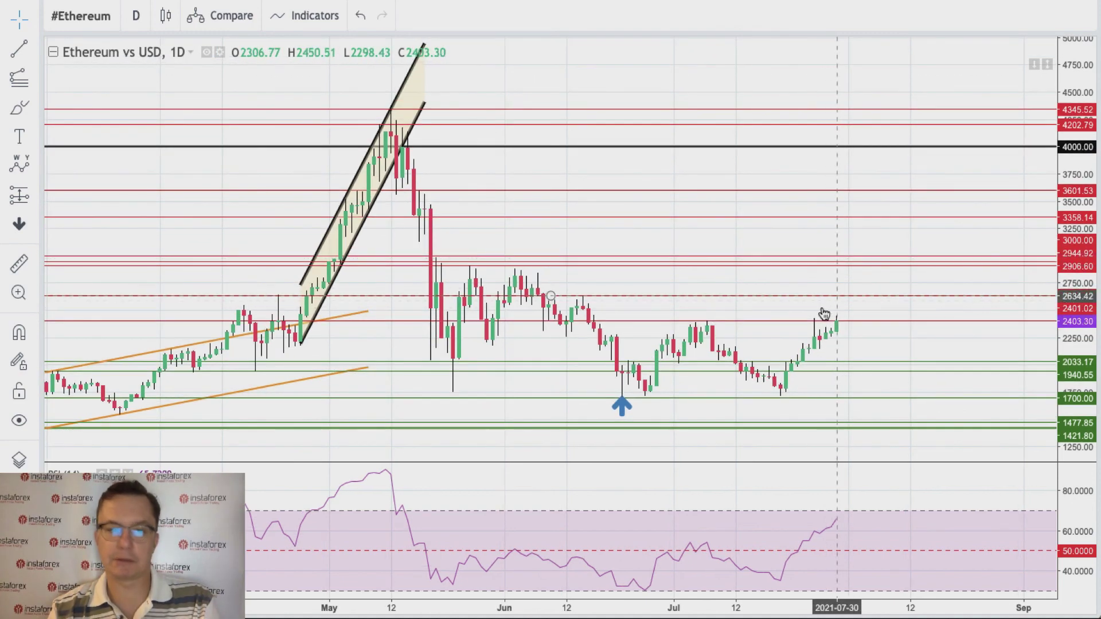